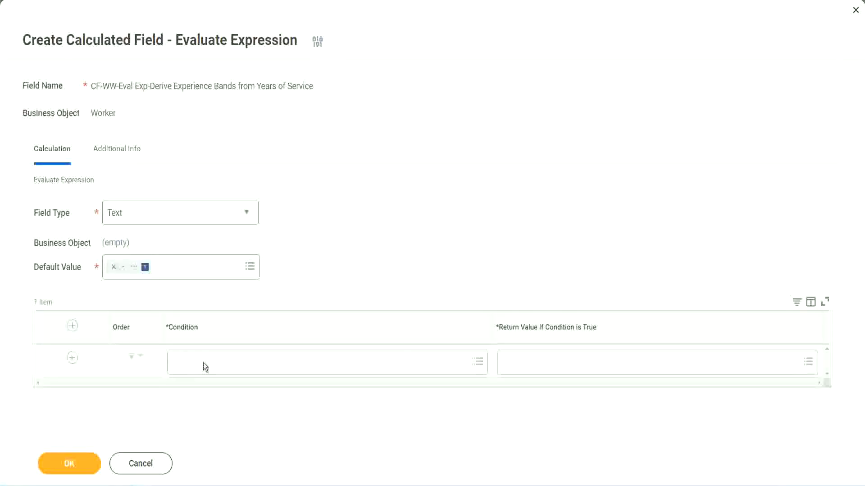
Switch to the Notepad++ notes and copy the Field 1 name, CF-WW-TF-Length of Service between 0 and 7 years
click(204, 363)
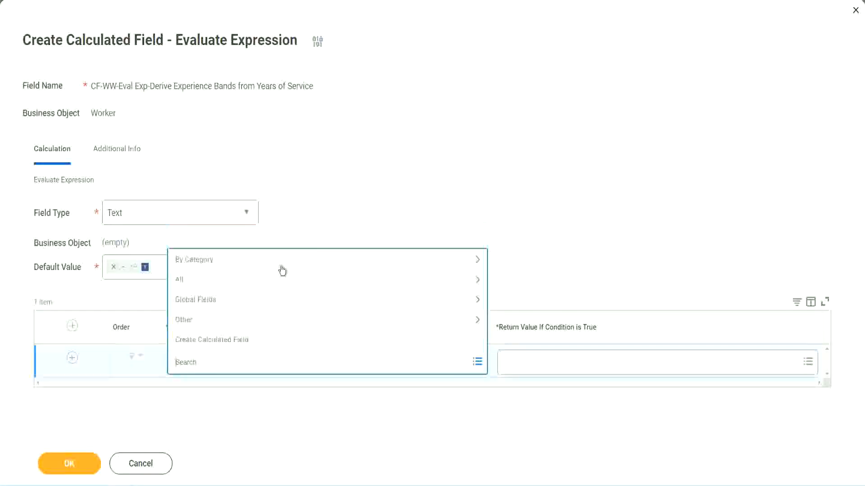
click(330, 201)
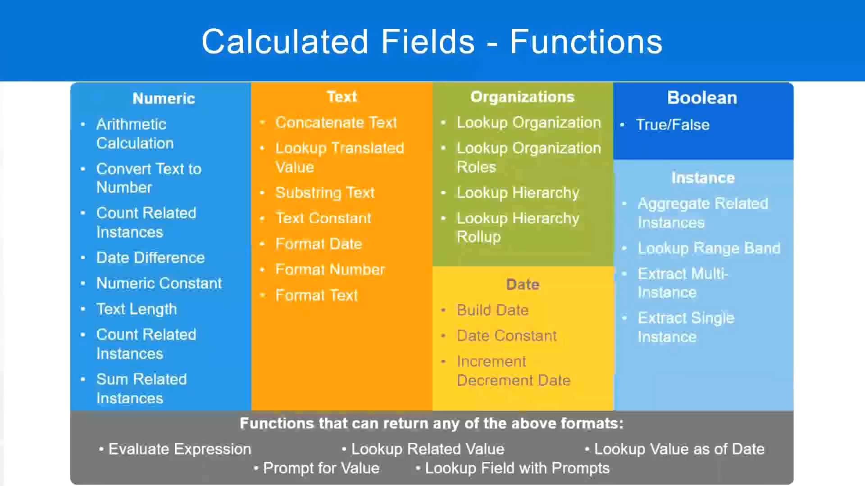
key(alt+Tab)
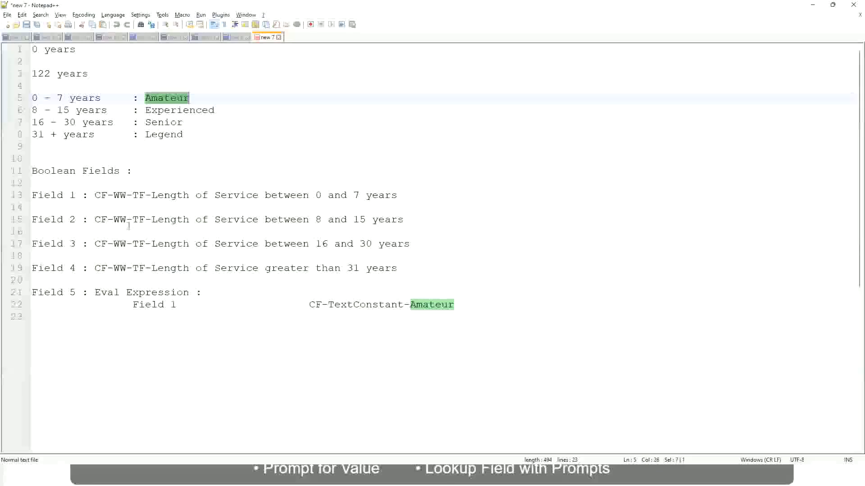
double_click(98, 195)
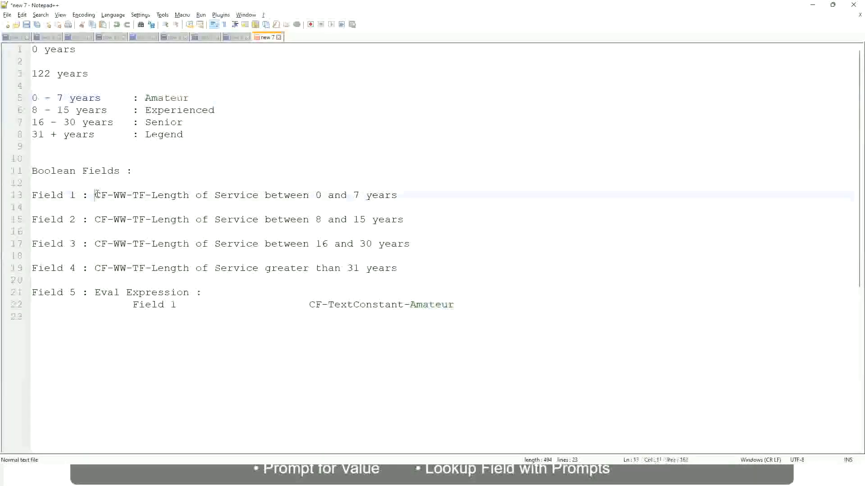
drag(149, 196, 398, 199)
key(ctrl+c)
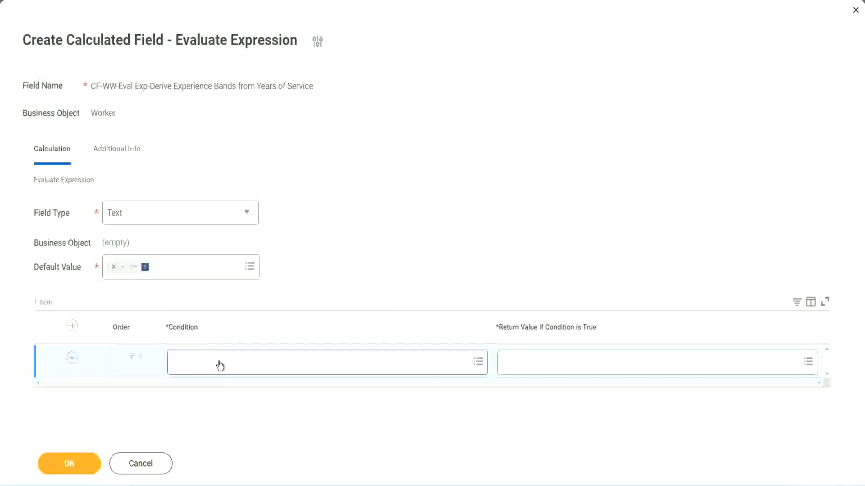
In the Evaluate Expression form, set the first row's condition to CF-WW-TF-Length of Service between 0 and 7 years
click(220, 365)
key(ctrl+v)
key(Return)
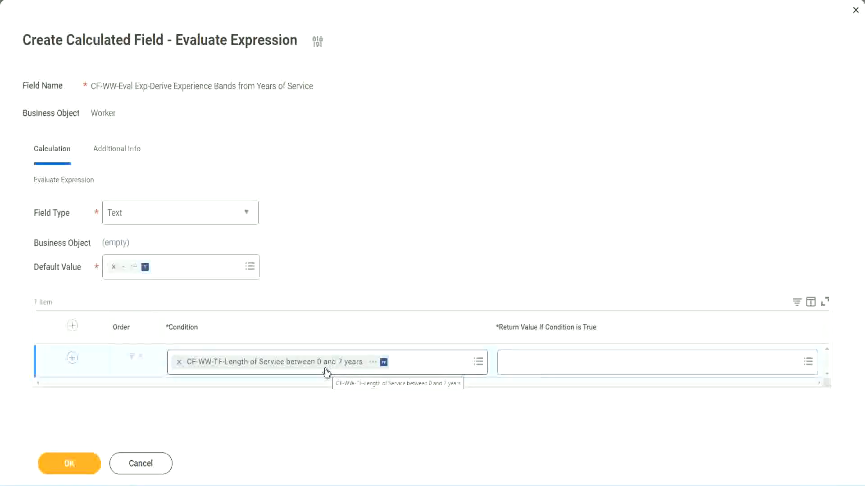
click(562, 370)
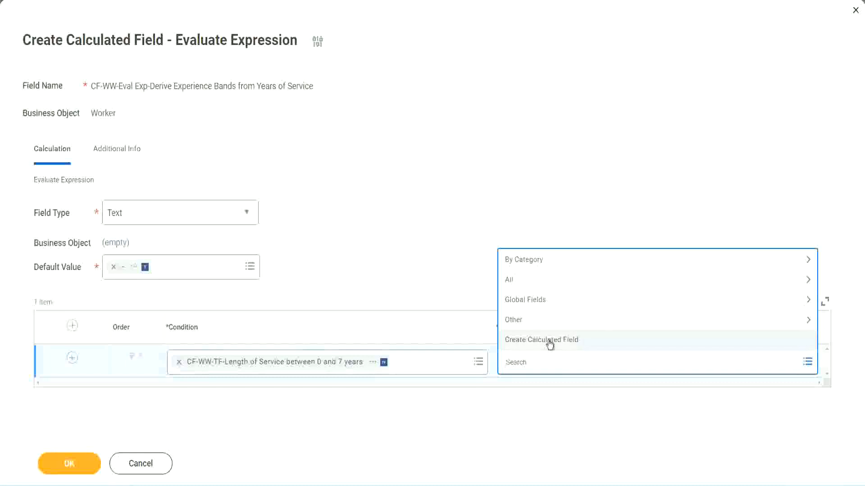
click(502, 224)
click(521, 364)
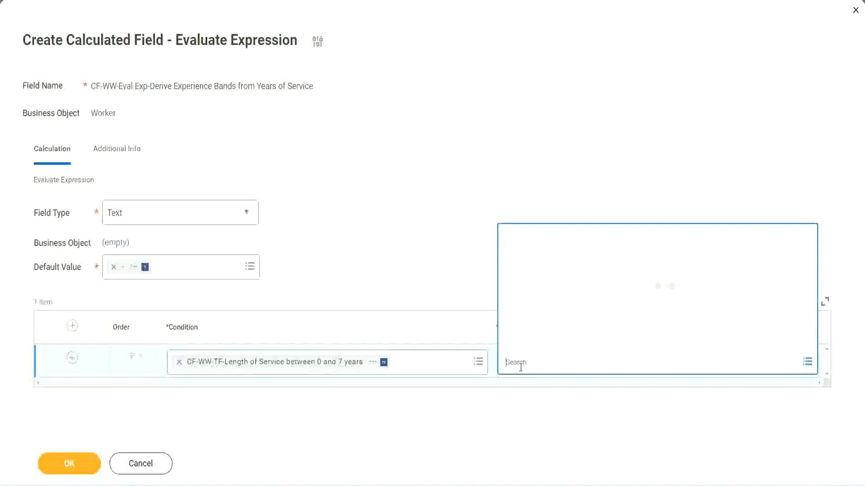
text(Amaterue)
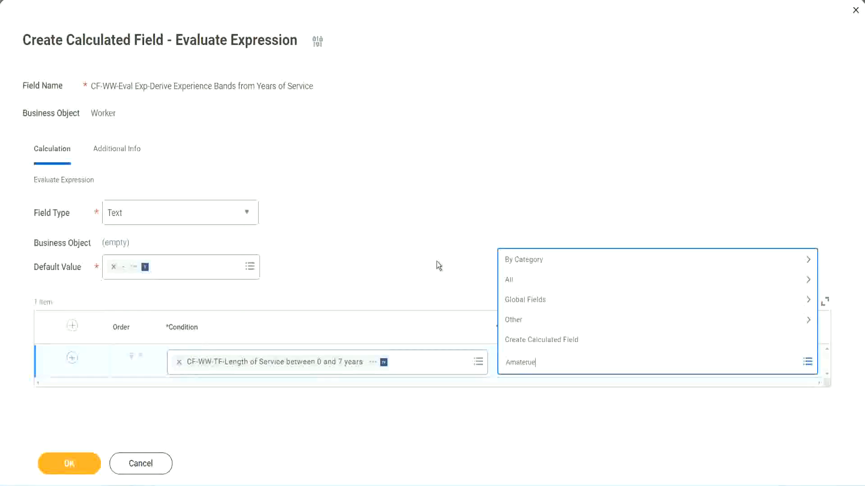
key(Escape)
click(545, 364)
click(436, 262)
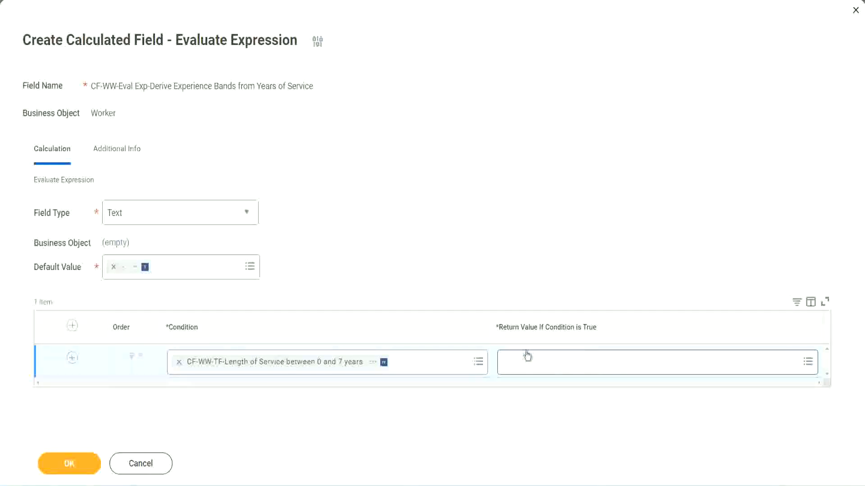
Start a new calculated field for the first row's return value, name it CF-WW-TC-Amateur and open its business object selection
click(561, 362)
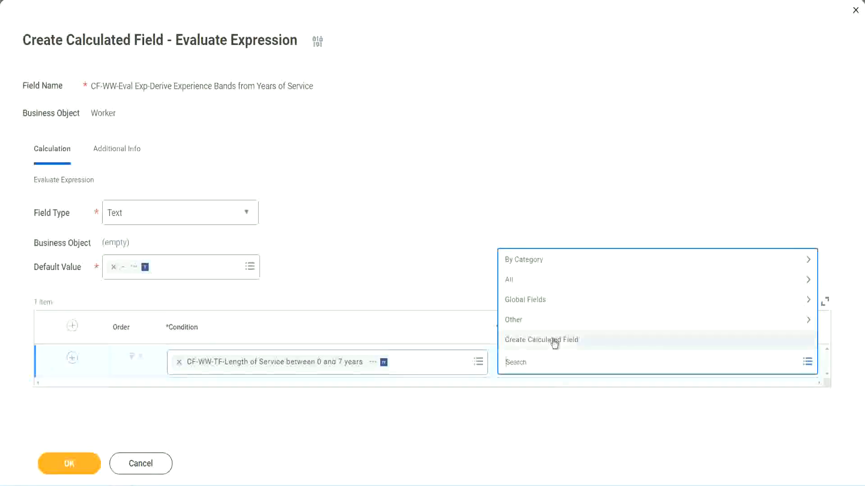
click(554, 341)
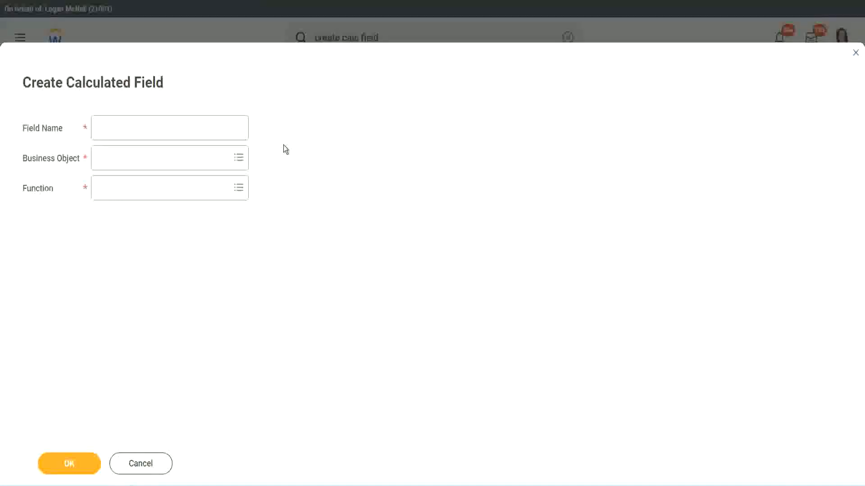
click(107, 129)
text(CF)
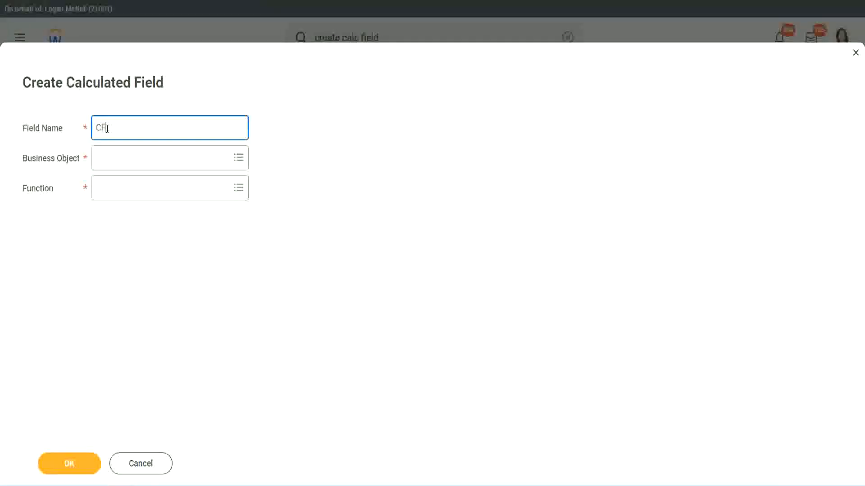
text(_TC)
text(-Am)
text(ateur)
click(108, 128)
text(WW)
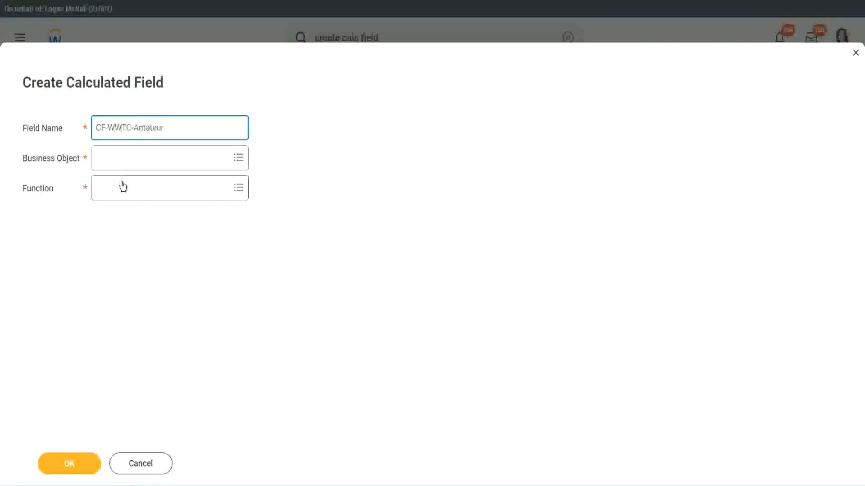
text(-)
click(123, 158)
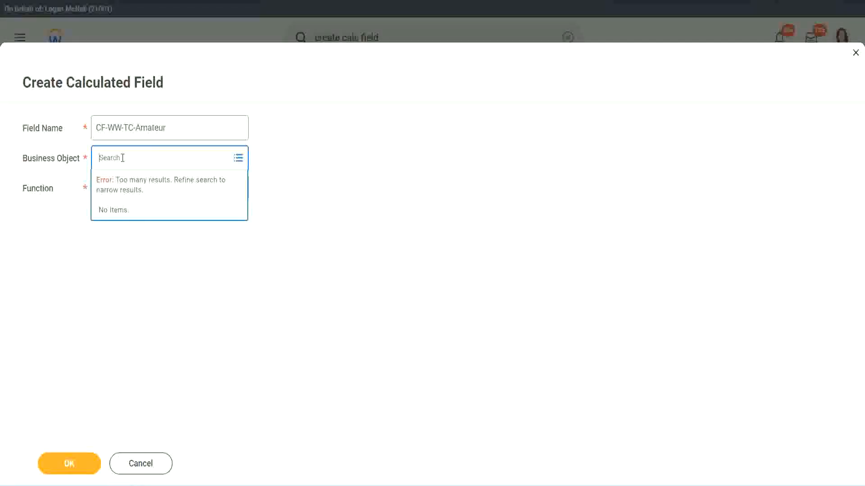
text(worker)
key(BackSpace)
key(BackSpace)
key(BackSpace)
key(BackSpace)
key(BackSpace)
key(BackSpace)
Find the Global business object and assign it to the new calculated field
text(glob)
key(Return)
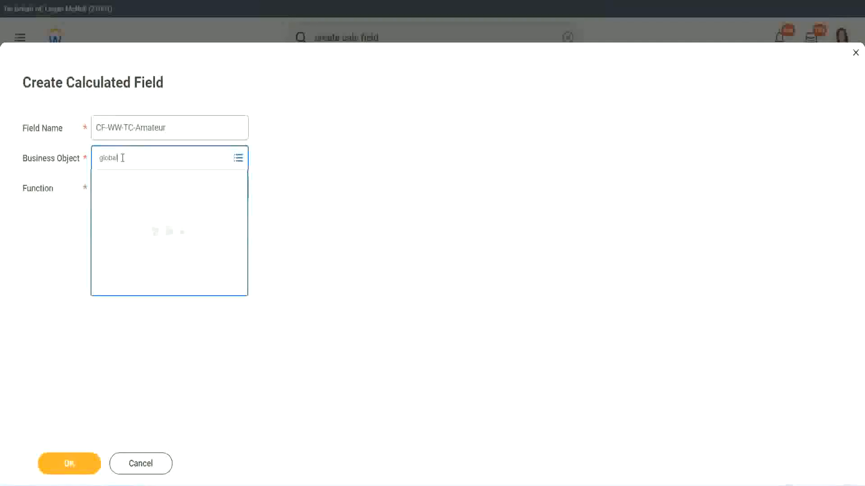
click(135, 211)
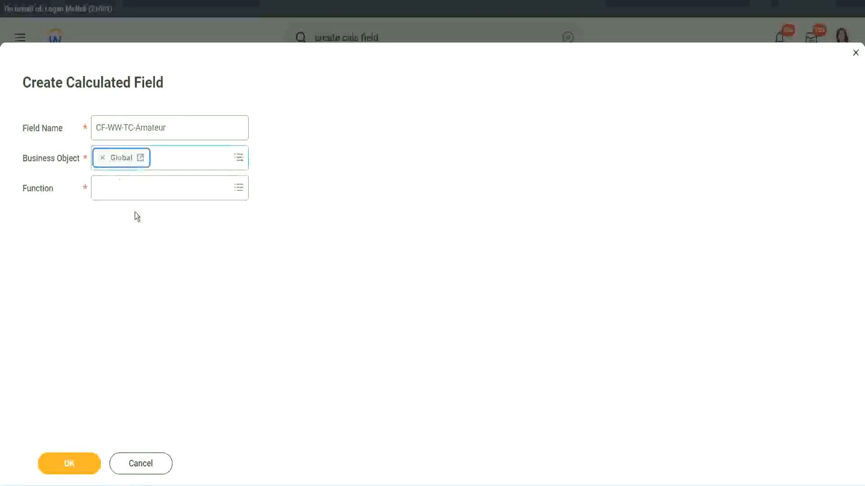
drag(225, 127, 30, 84)
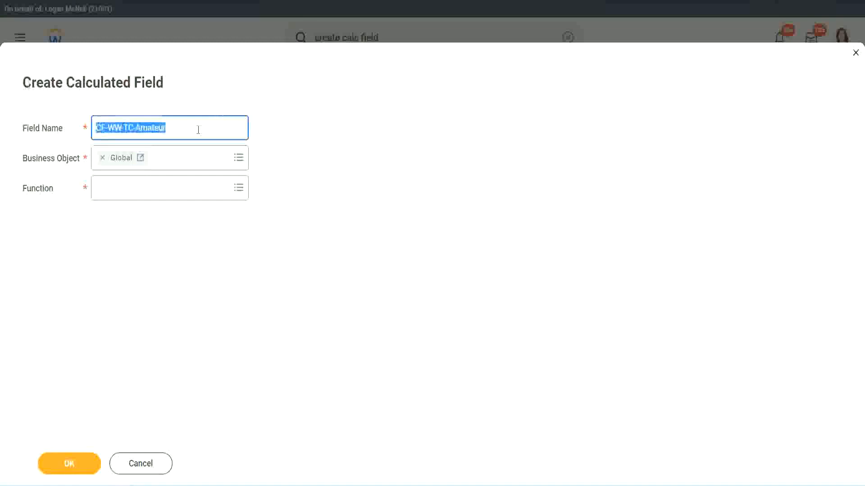
click(242, 131)
double_click(145, 127)
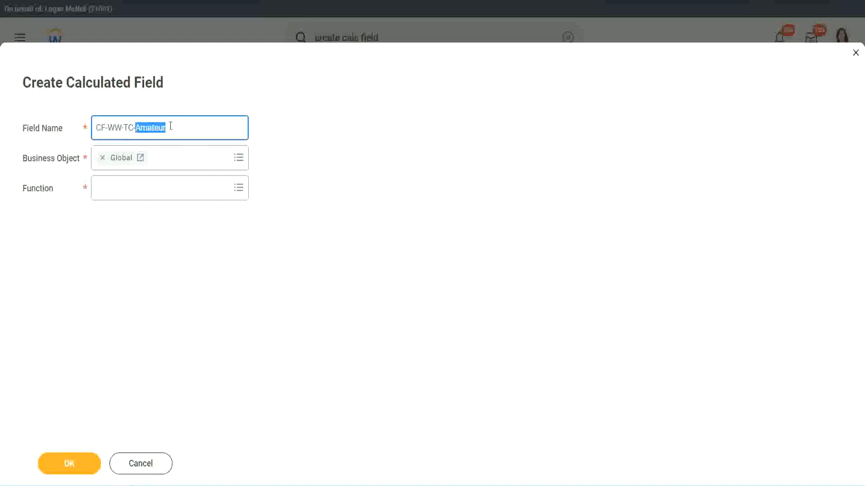
click(179, 126)
double_click(162, 129)
Choose Text Constant as the new field's function and continue to its calculation settings
click(120, 188)
text(text const)
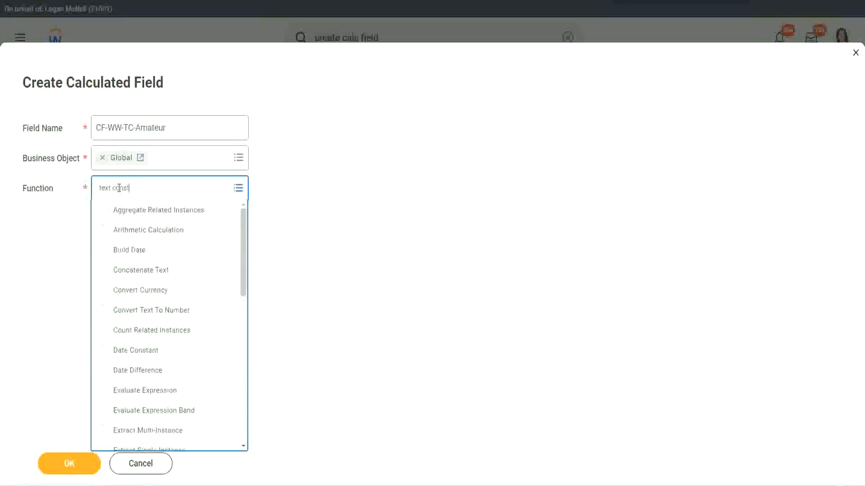
key(Return)
click(71, 471)
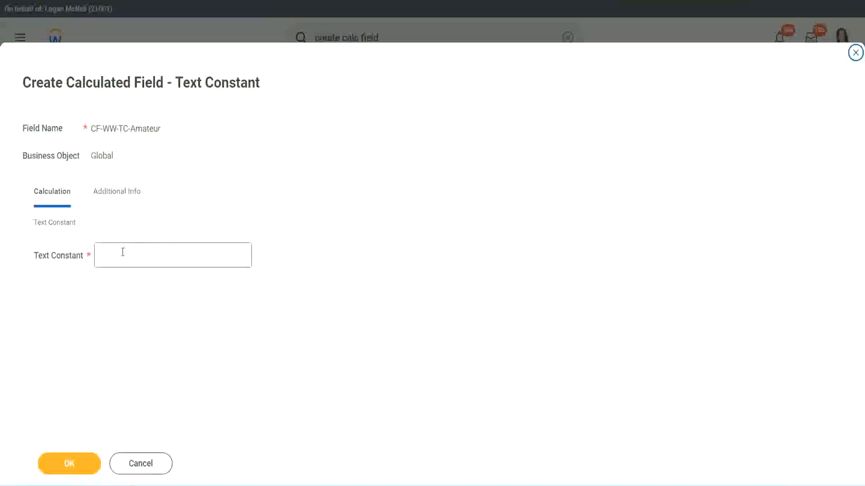
Set the text constant to Amateur and save the calculated field
click(142, 253)
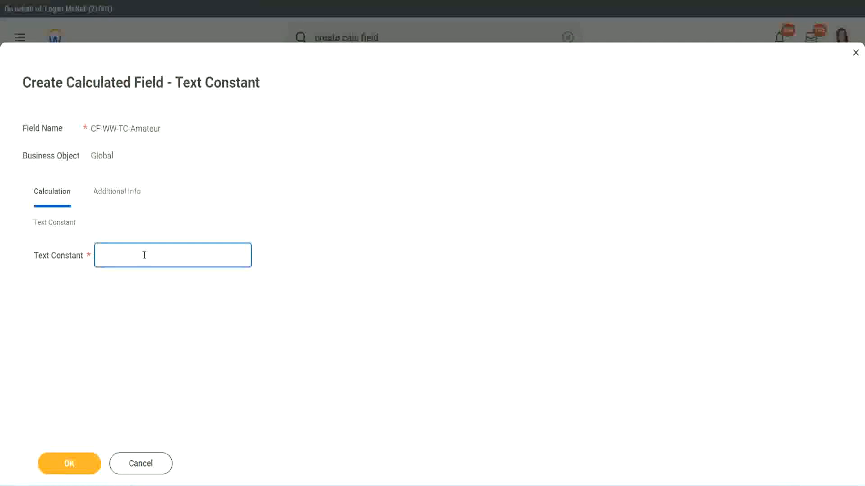
text(Amateur)
click(90, 463)
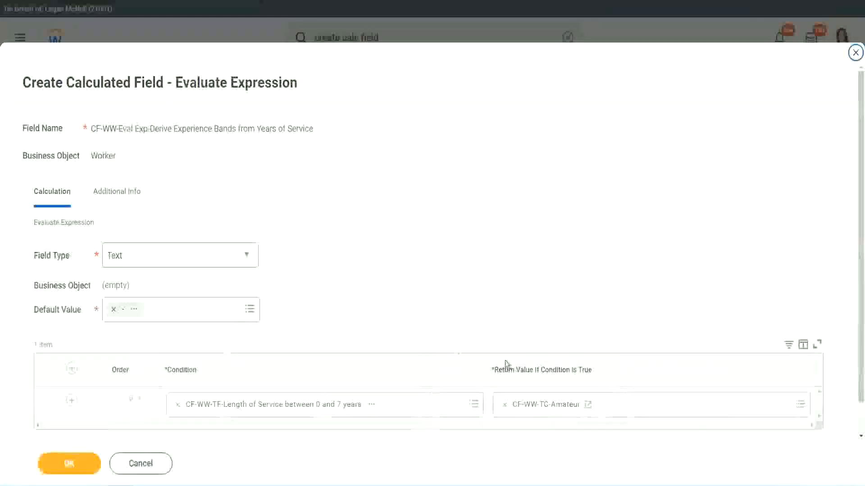
Copy the text of the CF-WW-TC-Amateur return value and add three more empty condition rows to the table
right_click(537, 408)
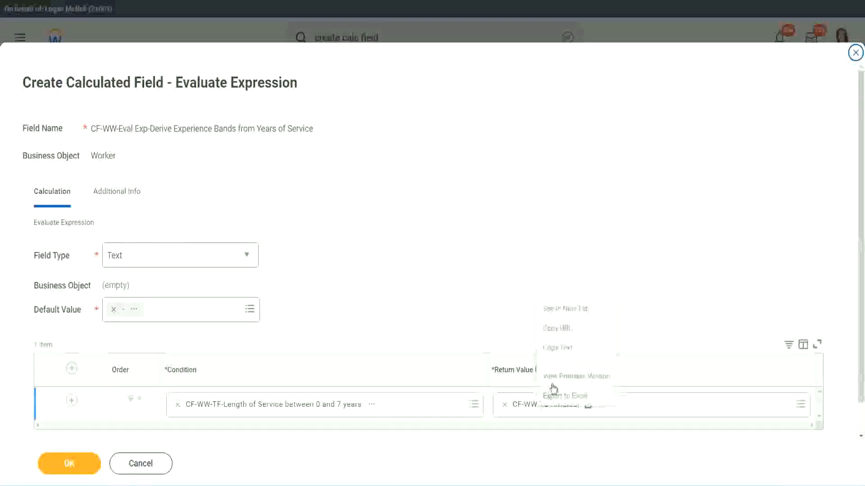
click(566, 349)
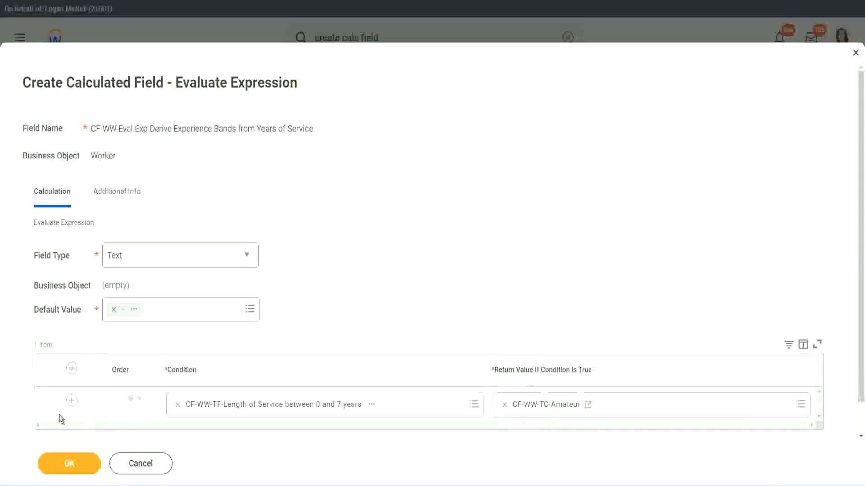
click(71, 400)
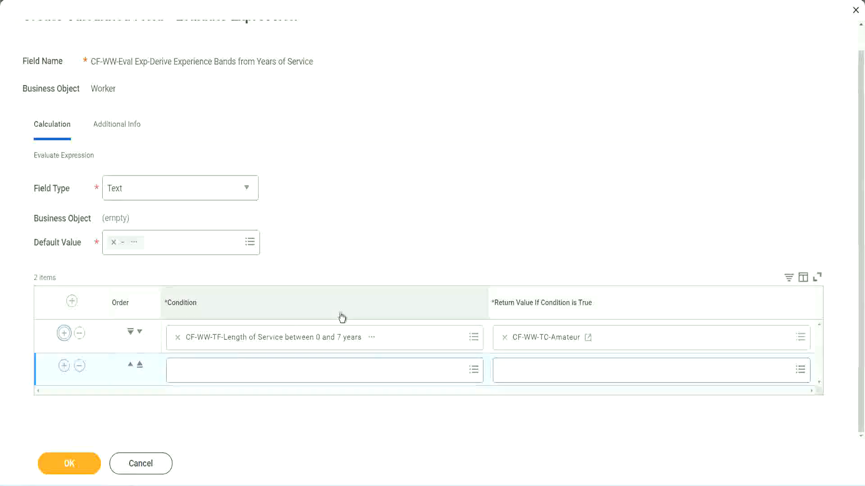
click(64, 366)
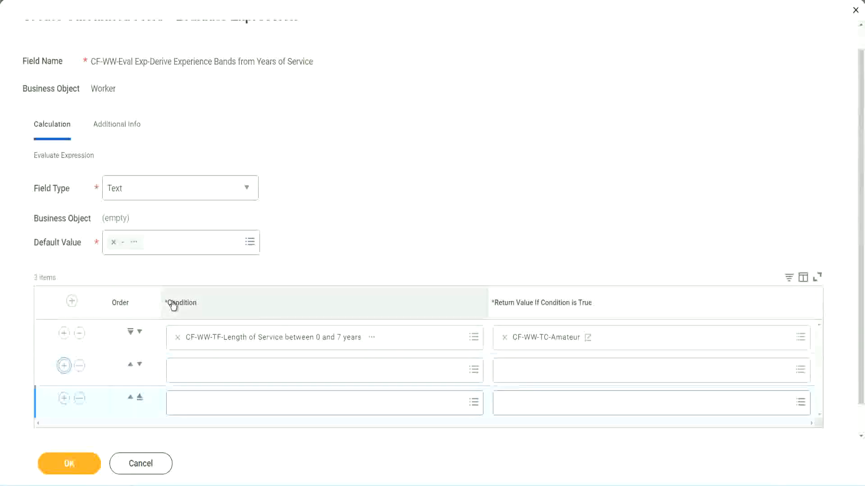
click(64, 367)
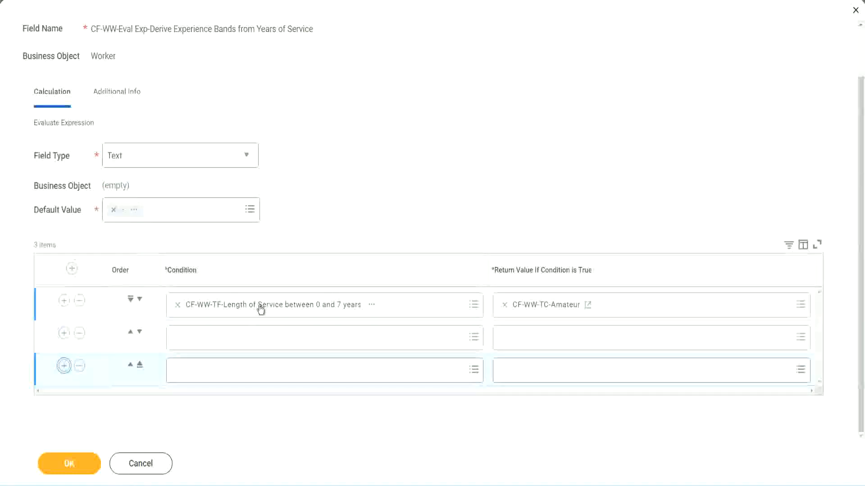
Set the second row's condition to CF-WW-TF-Length of Service between 8 and 15 years
click(213, 339)
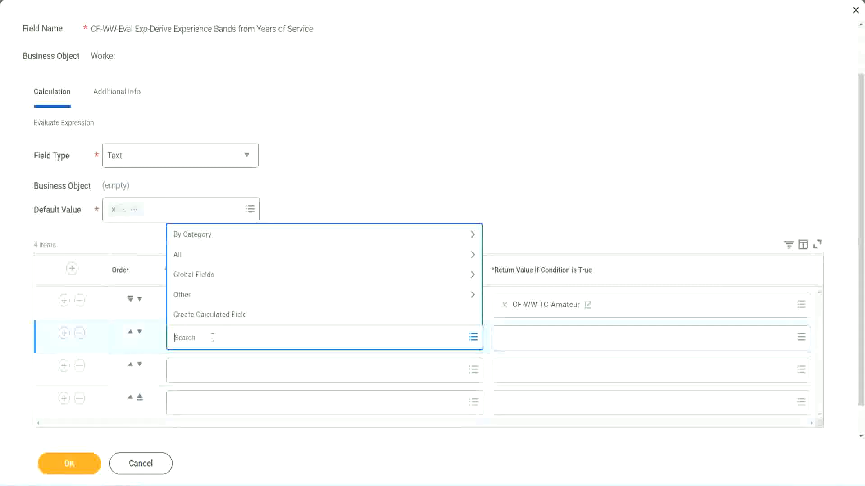
text(cf-ww)
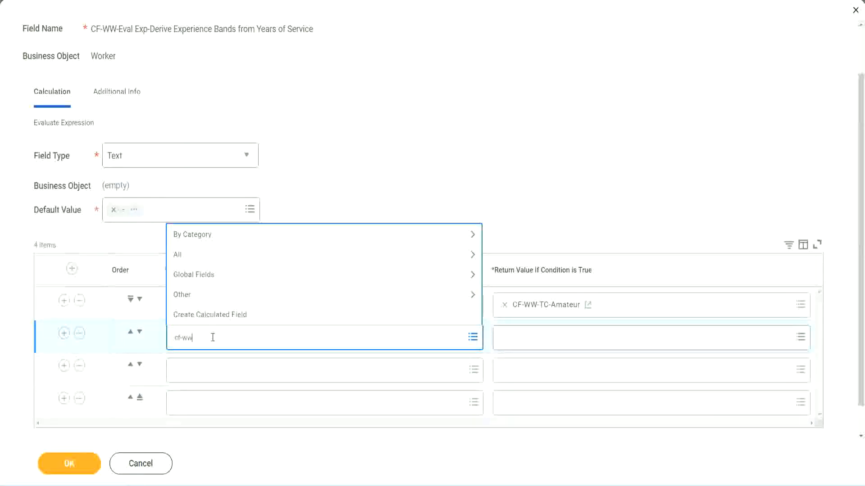
text(-tf)
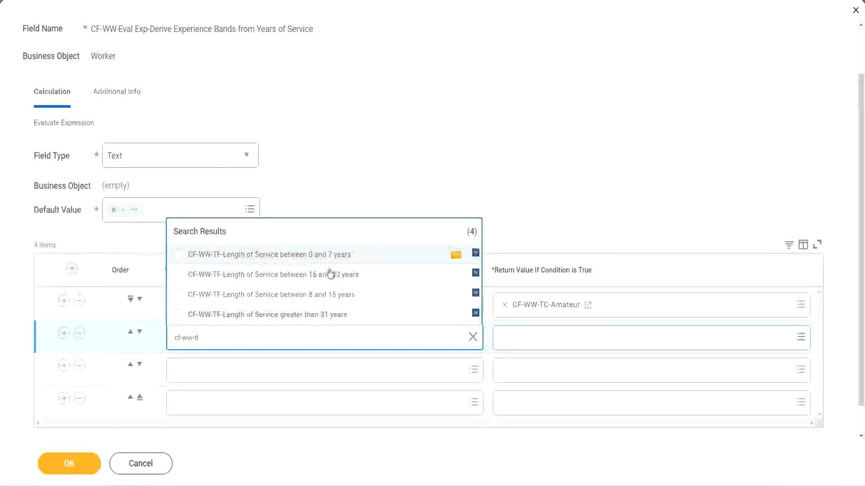
click(330, 298)
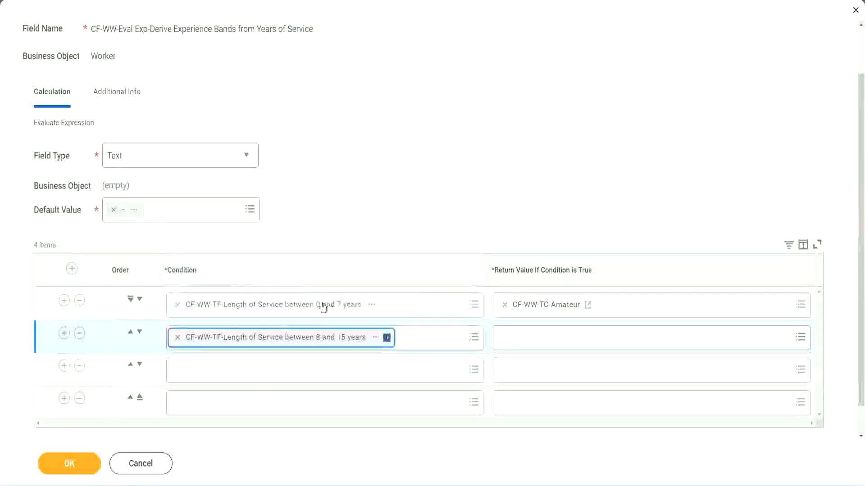
Set the third row's condition to CF-WW-TF-Length of Service between 16 and 30 years
click(218, 370)
text(cf)
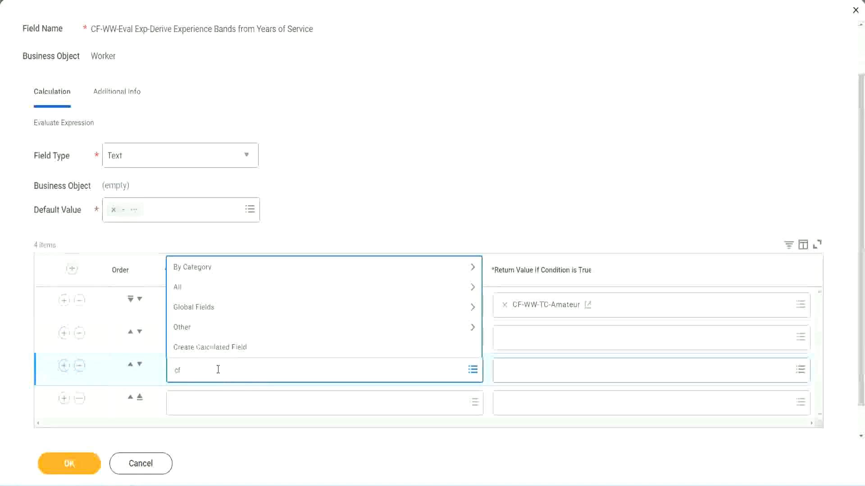
text(-ww-tc)
key(Return)
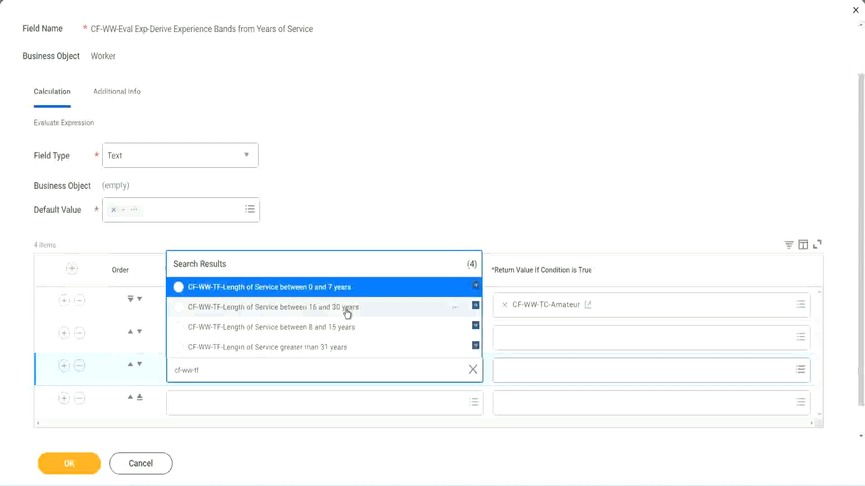
click(347, 311)
Set the fourth row's condition to CF-WW-TF-Length of Service greater than 31 years
click(204, 404)
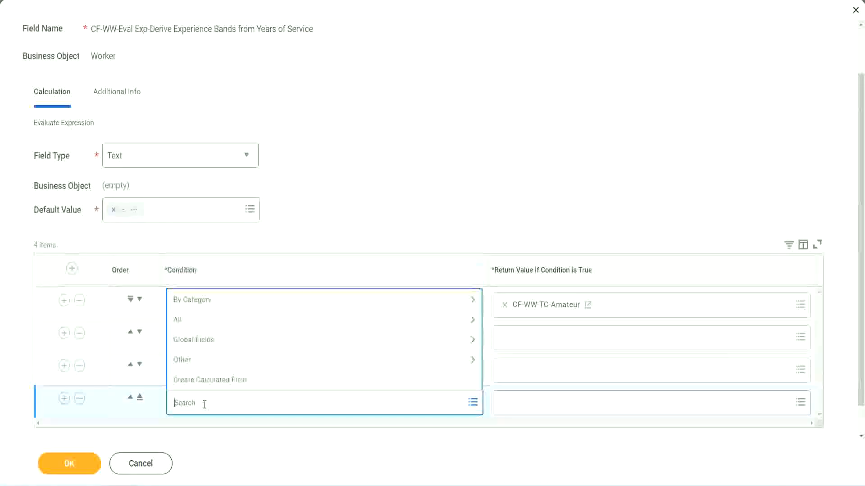
text(cf-ww)
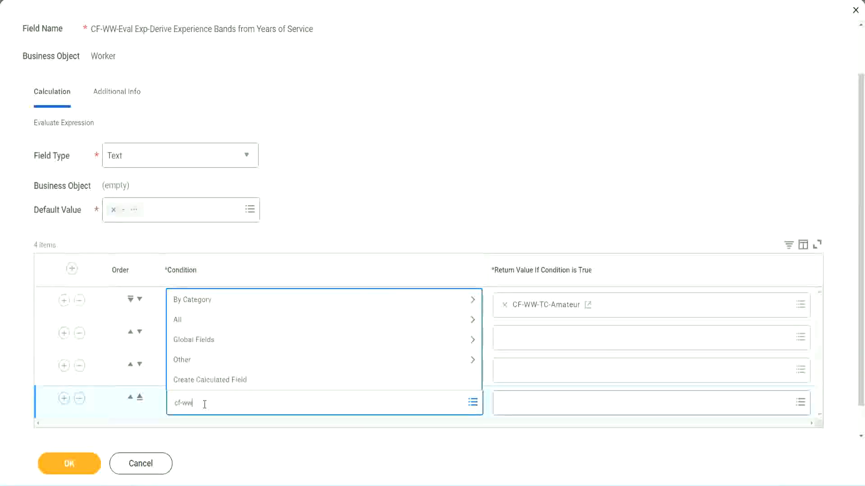
text( tf 31)
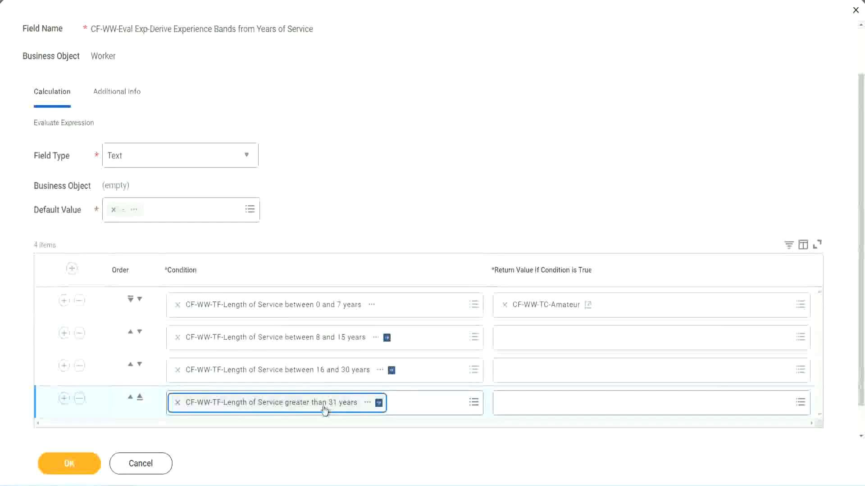
click(389, 186)
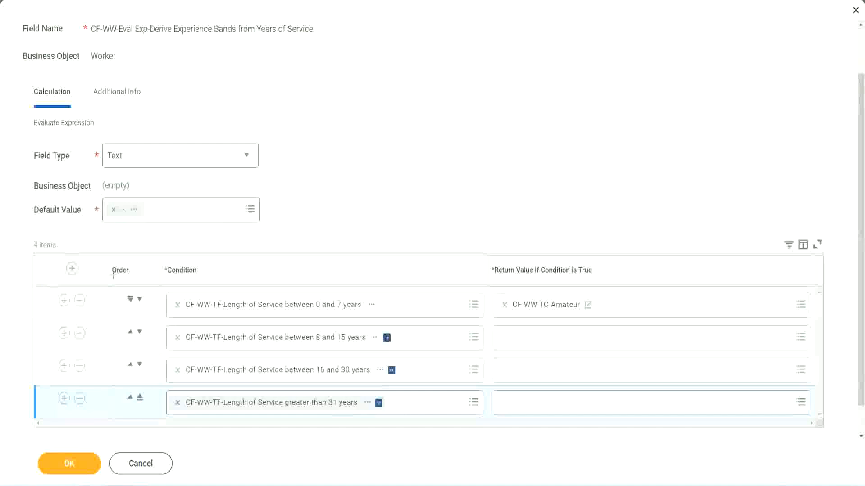
Move the 8 to 15 years condition row above the 0 to 7 years row and back down
drag(97, 263, 96, 356)
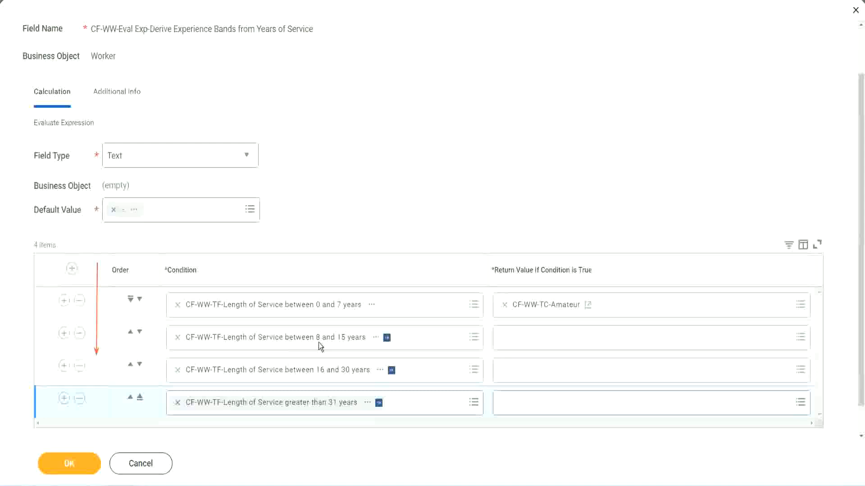
click(131, 333)
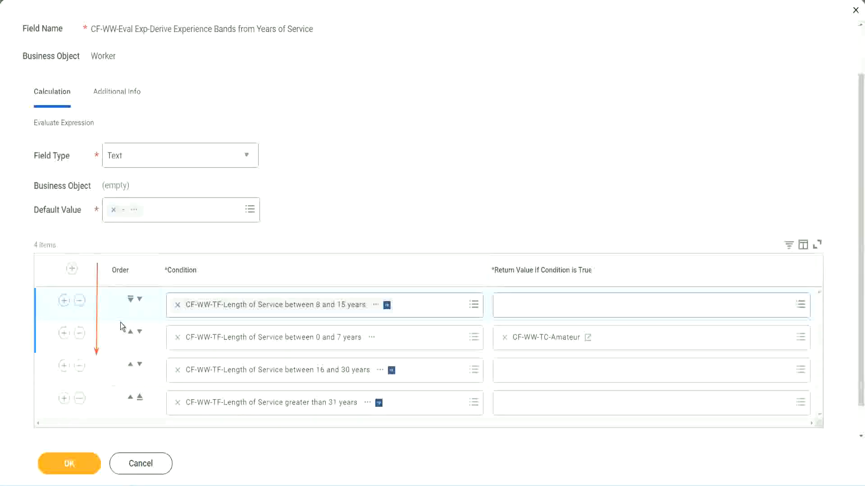
click(139, 301)
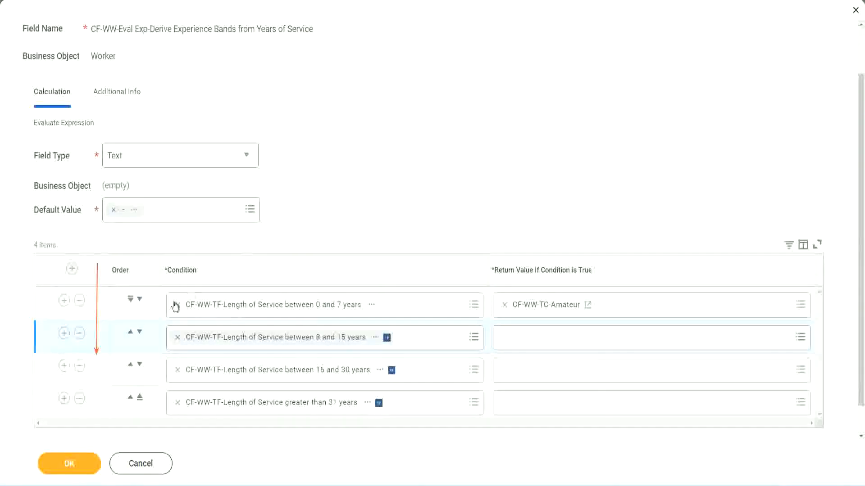
Swap the first two condition rows and back, copying the text of the CF-WW-TC-Amateur return value in between
click(131, 333)
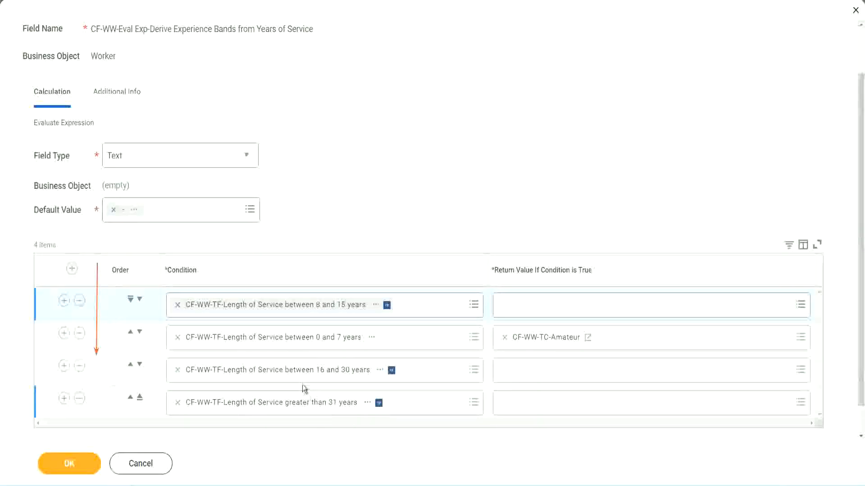
right_click(548, 343)
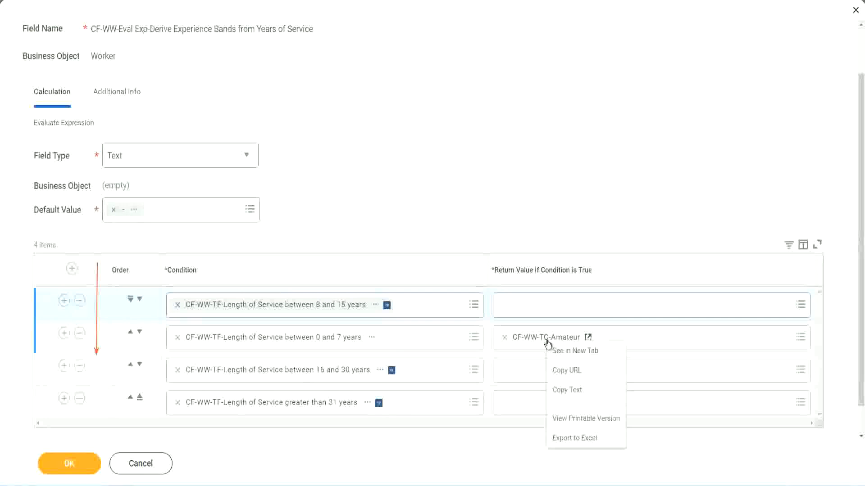
click(566, 390)
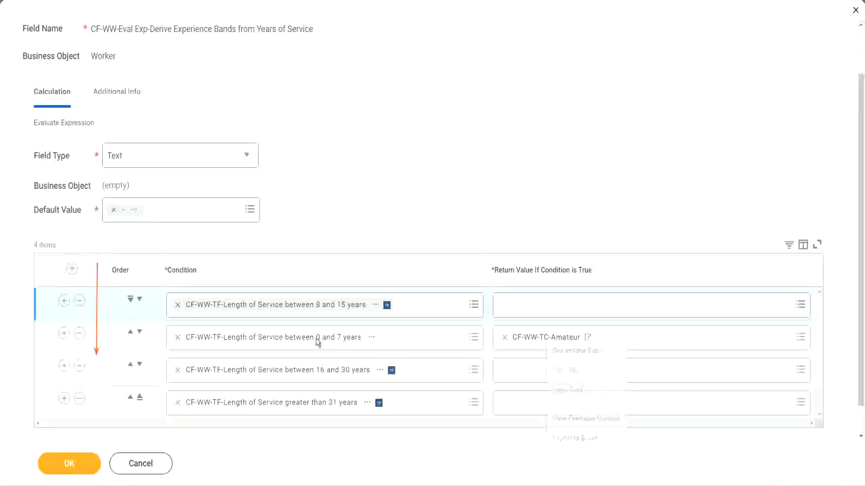
click(139, 299)
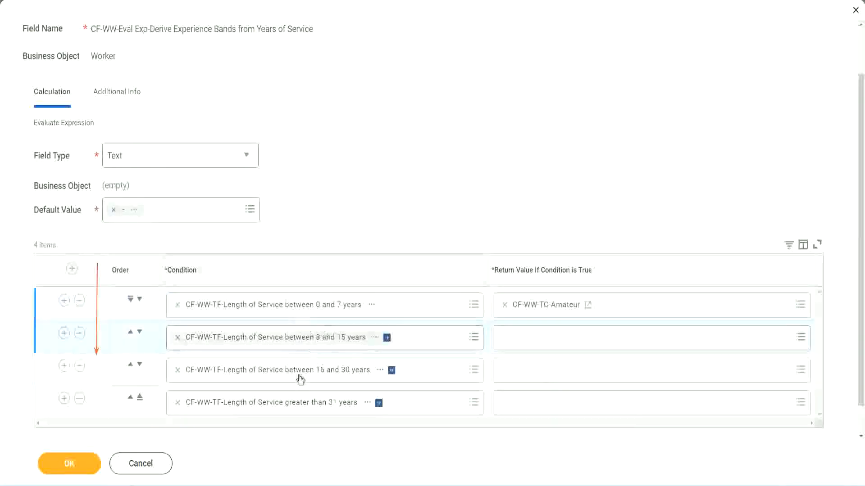
Start a calculated field for the second row's return value, named CF-WW-TC-Experienced, with business object Global and function Text Constant
click(504, 338)
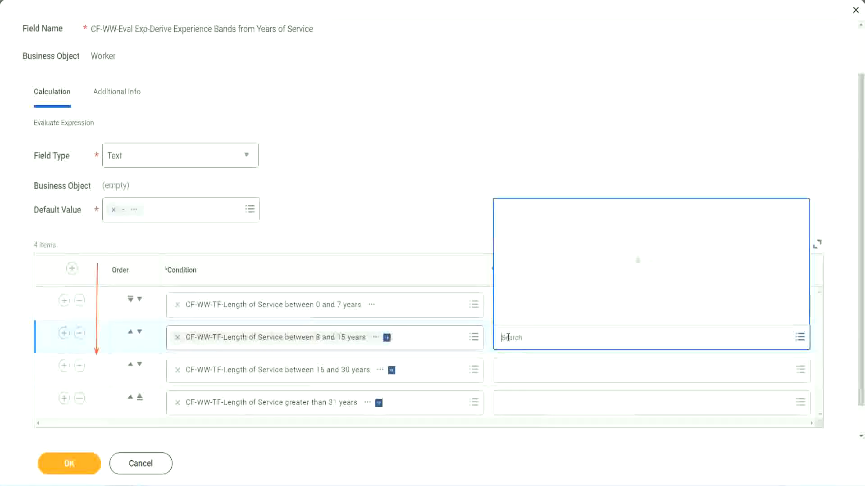
click(537, 317)
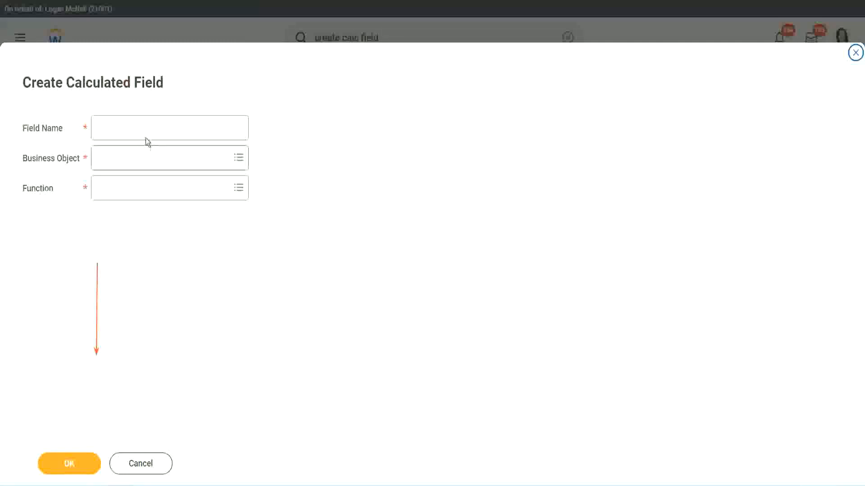
click(138, 128)
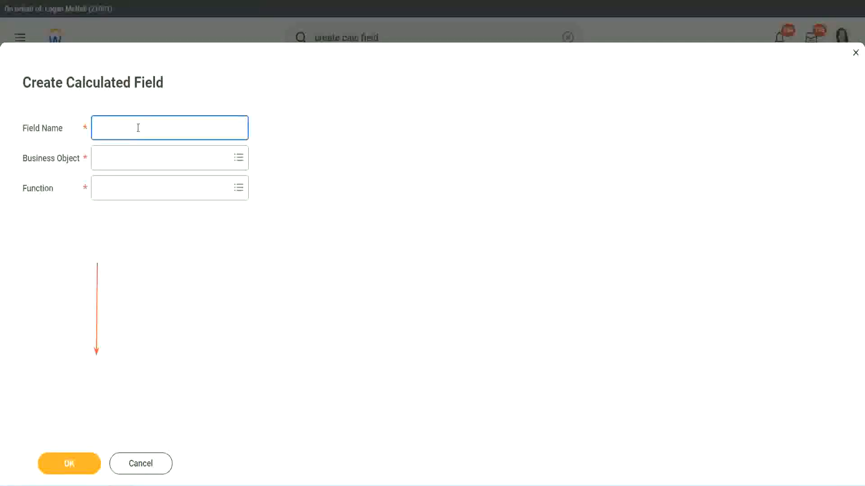
key(ctrl+v)
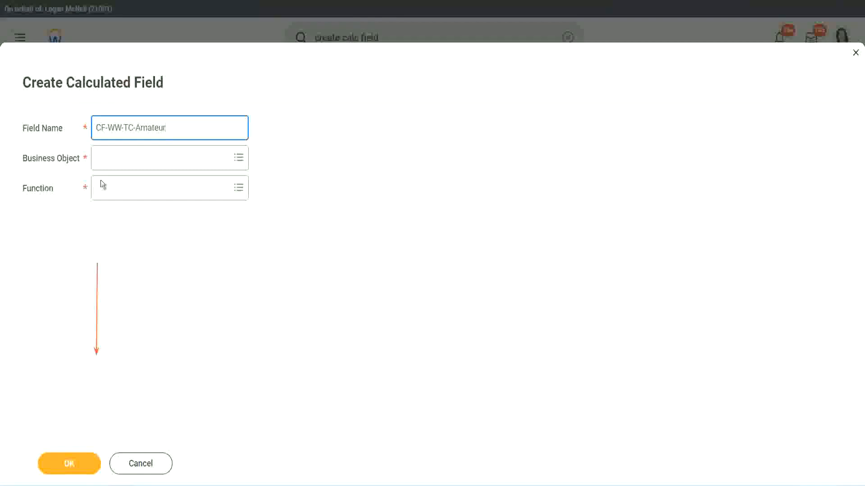
double_click(166, 129)
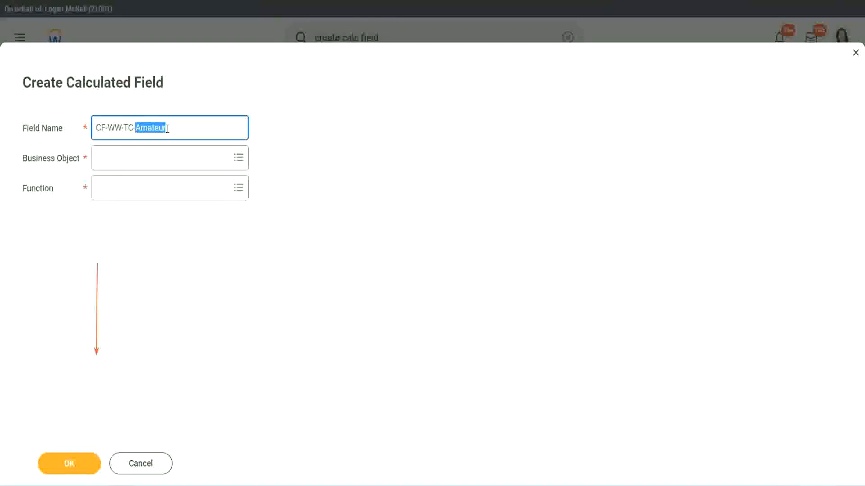
text(Exper)
text(ienced)
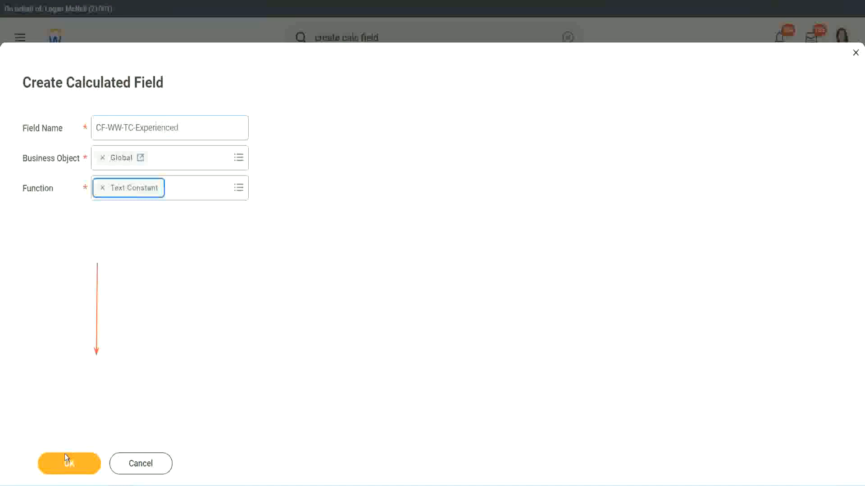
Continue to the field's definition, set the text constant to Experienced and save the calculated field
click(65, 461)
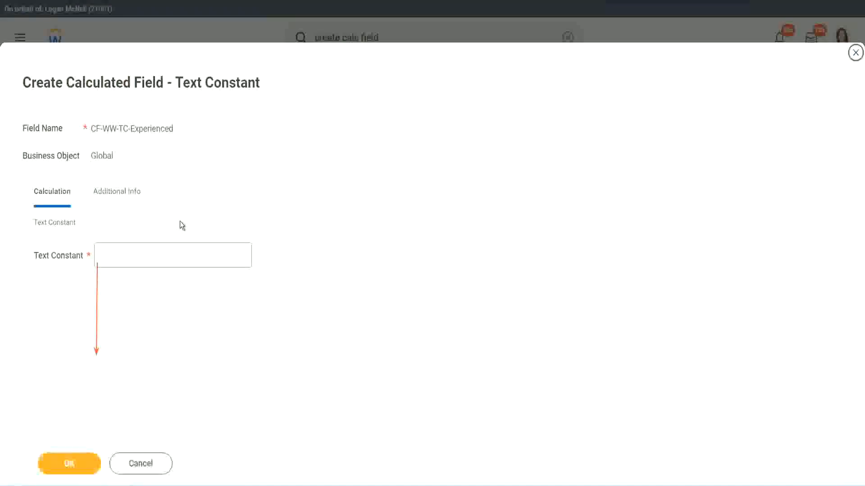
click(134, 254)
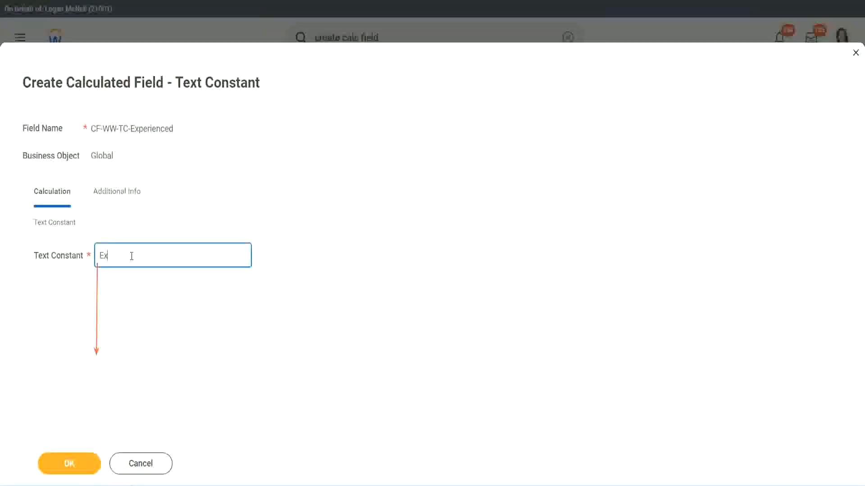
click(70, 464)
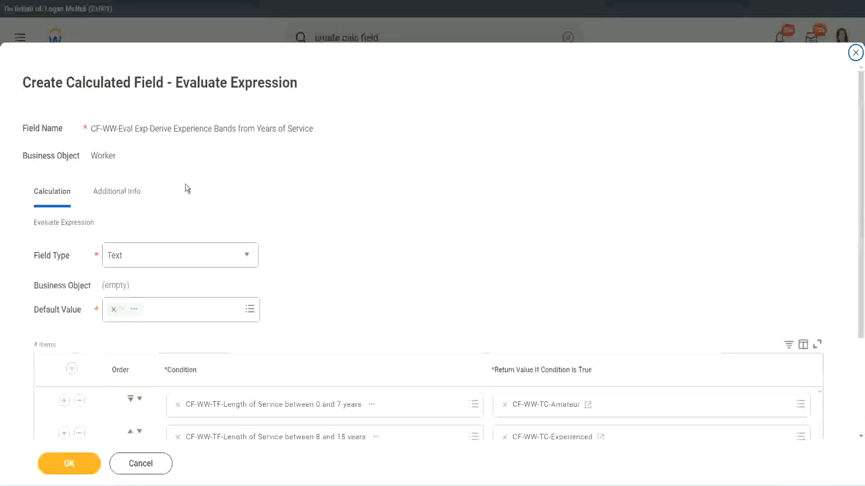
Start a calculated field for the third row's return value with the copied name CF-WW-TC-Amateur, and check the band names in the Notepad++ notes
scroll(399, 235, down, 3)
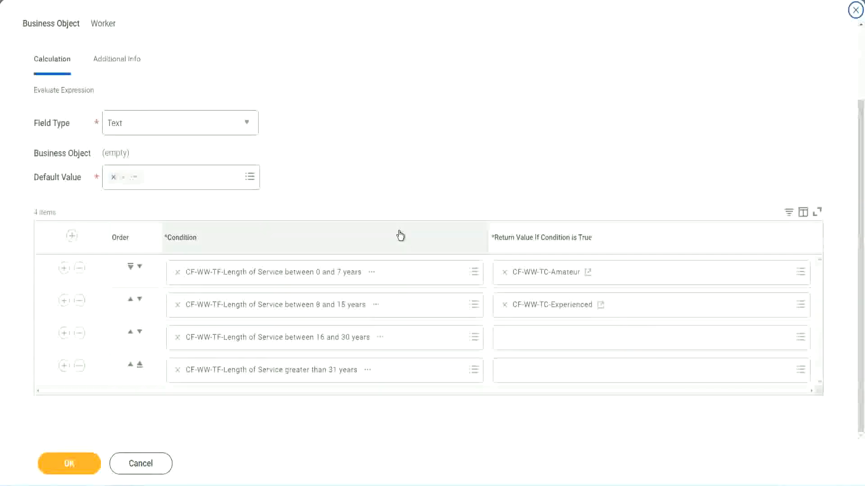
click(539, 339)
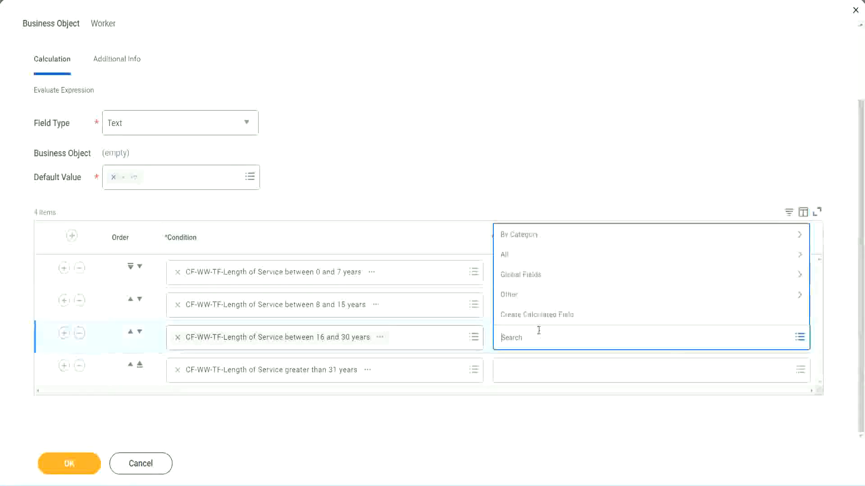
click(543, 315)
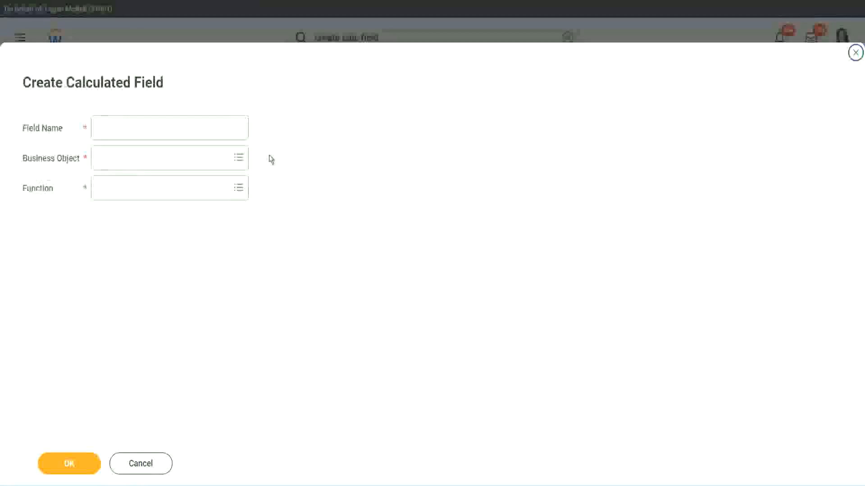
click(184, 128)
text(CF-WW-TC-Amateur)
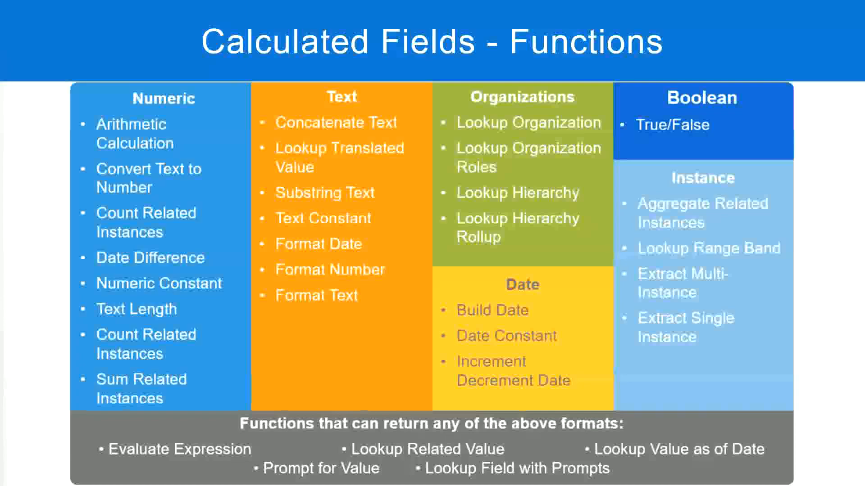
key(alt+Tab)
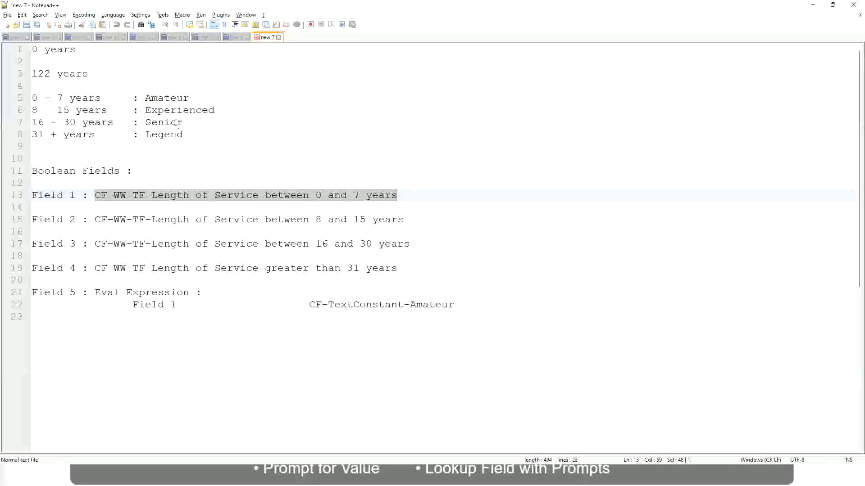
key(alt+Tab)
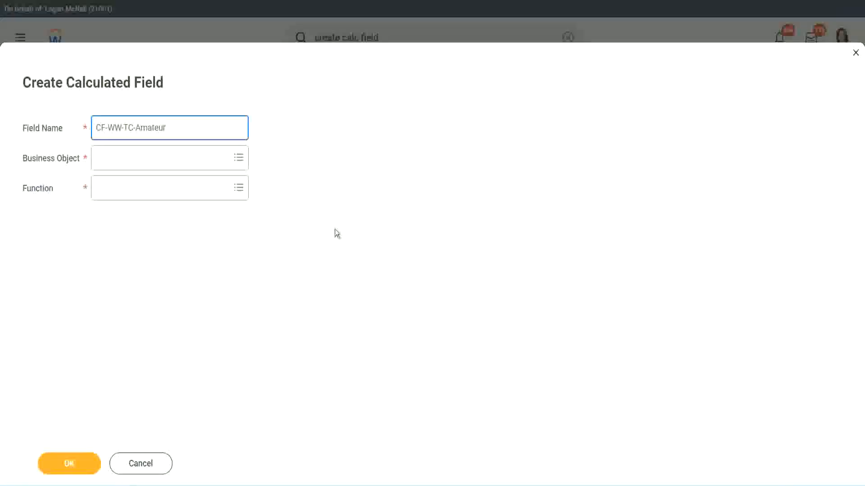
Define the new calculated field with business object Global, the name CF-WW-TC-Senior and the Text Constant function
click(99, 159)
text(globa)
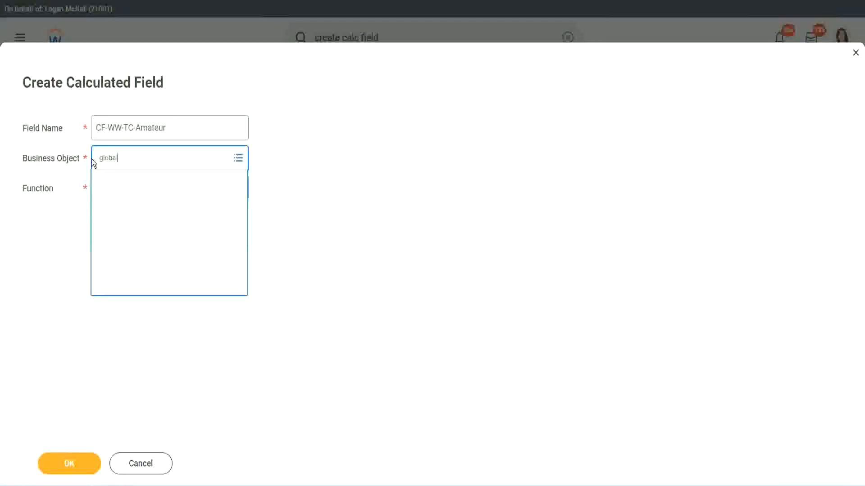
text(l)
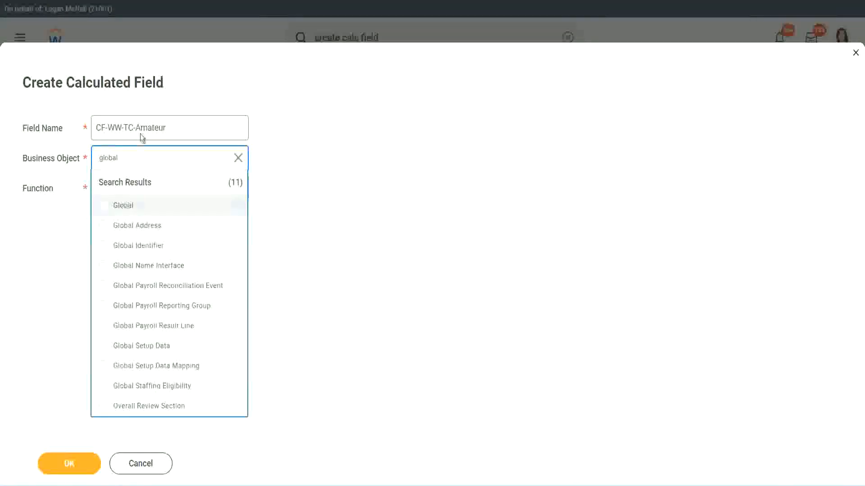
key(Return)
double_click(151, 127)
text(S)
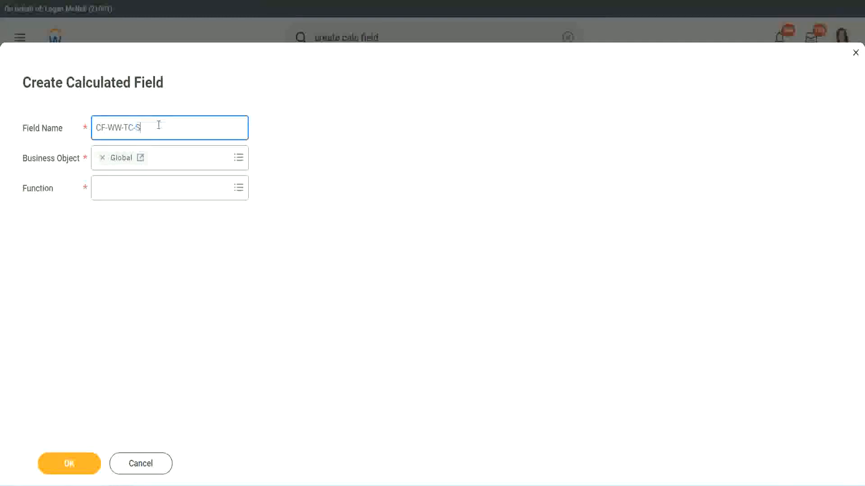
text(enior)
click(137, 196)
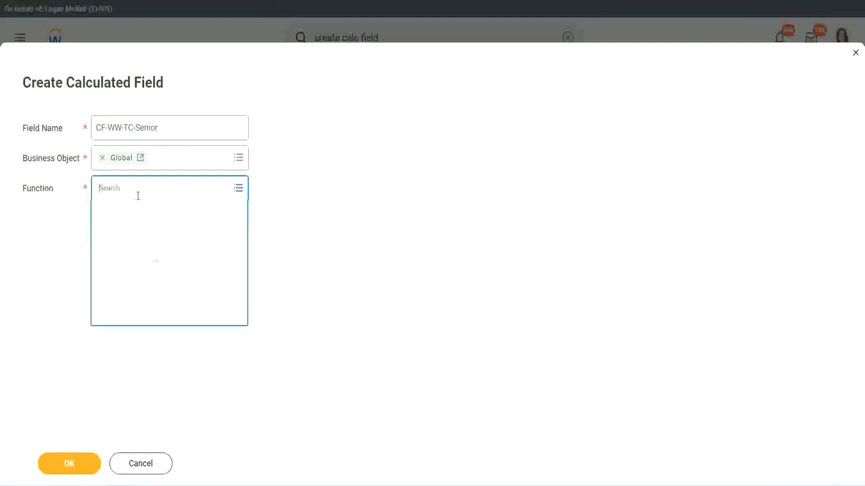
text(tc)
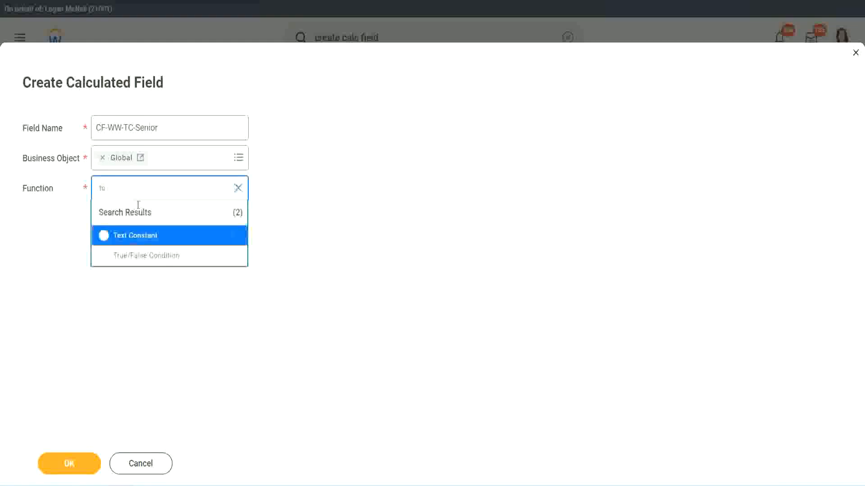
click(133, 235)
Continue to the field's definition, set the text constant to Senior and save the calculated field
click(77, 467)
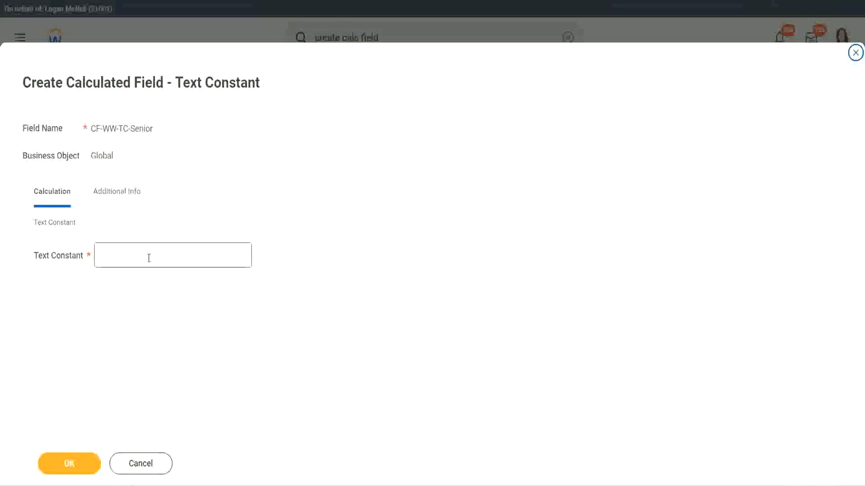
click(146, 253)
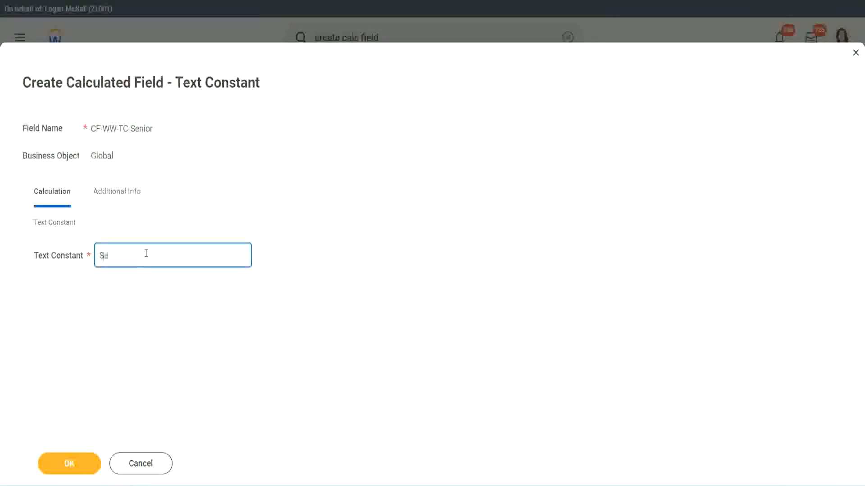
click(85, 457)
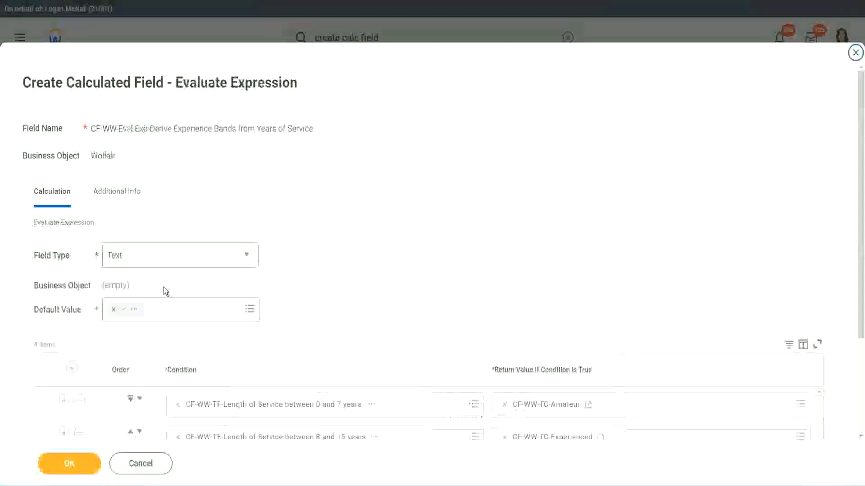
scroll(626, 323, down, 3)
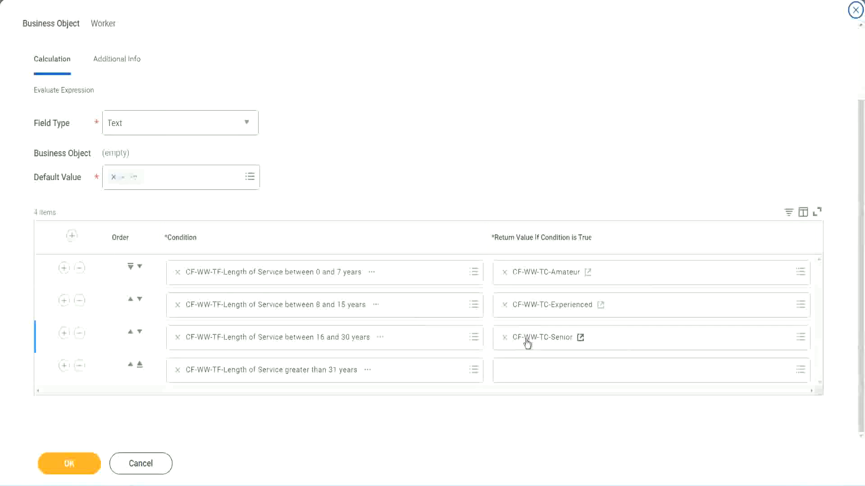
Start a calculated field for the fourth row's return value and name it CF-WW-TC-Legend, adapting the copied CF-WW-TC-Senior name
right_click(526, 339)
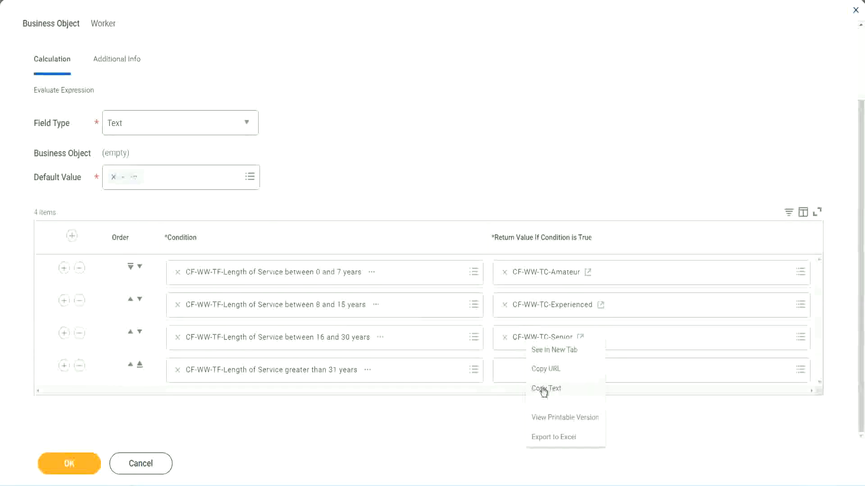
click(545, 387)
click(527, 372)
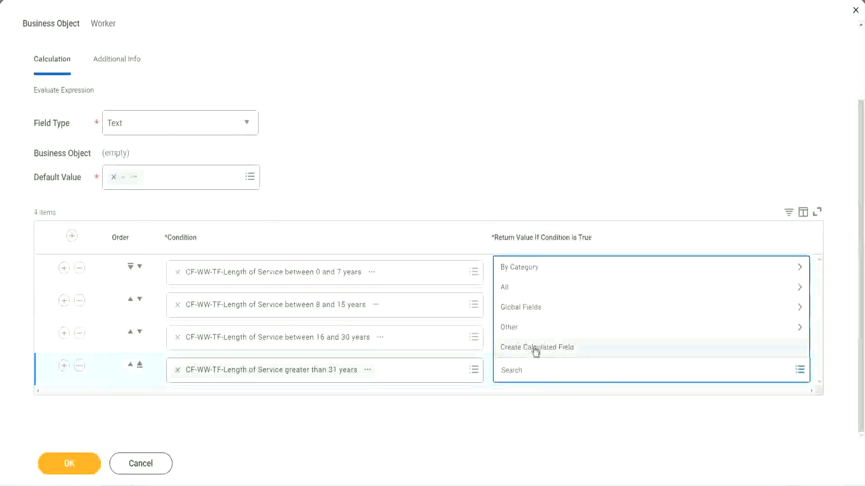
click(534, 349)
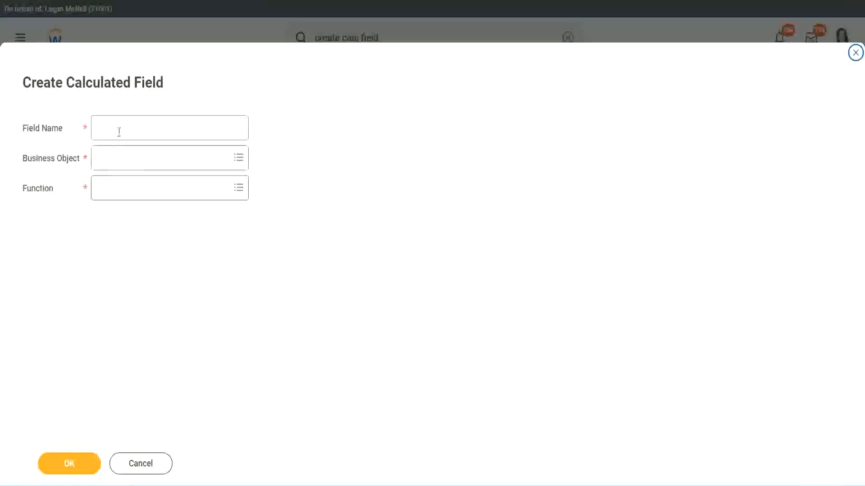
click(119, 132)
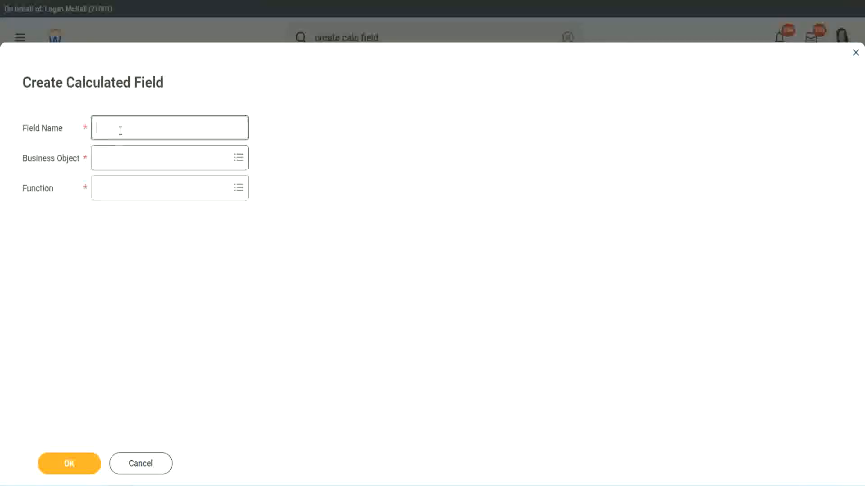
key(ctrl+v)
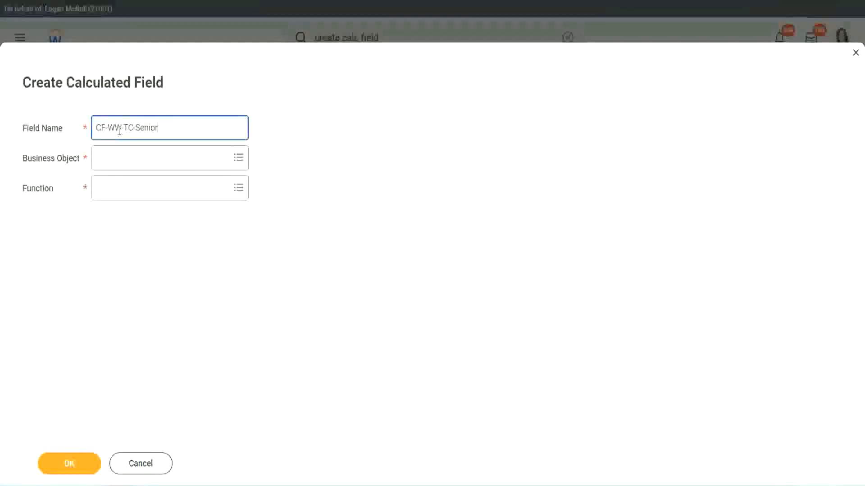
double_click(145, 128)
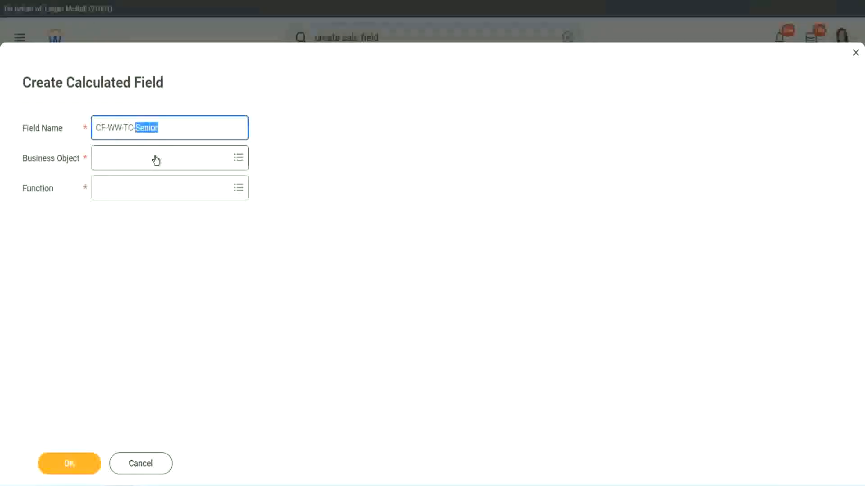
text(Legend)
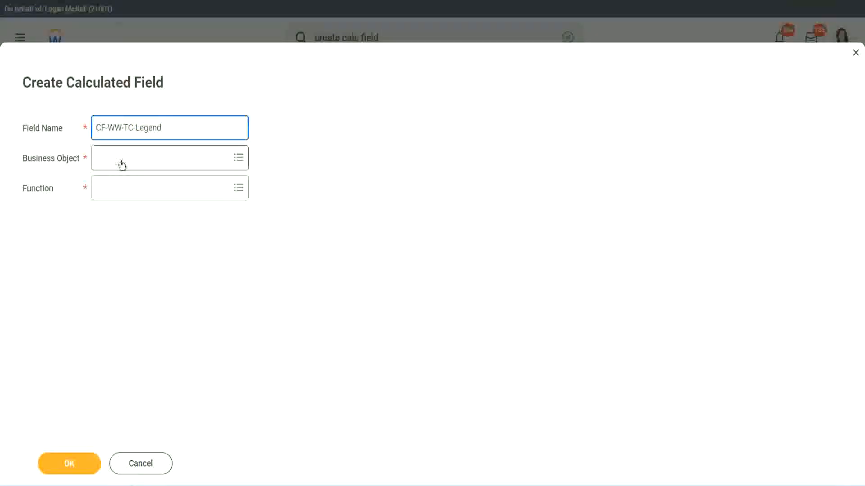
Set the new calculated field's business object to Global and its function to Text Constant
click(122, 164)
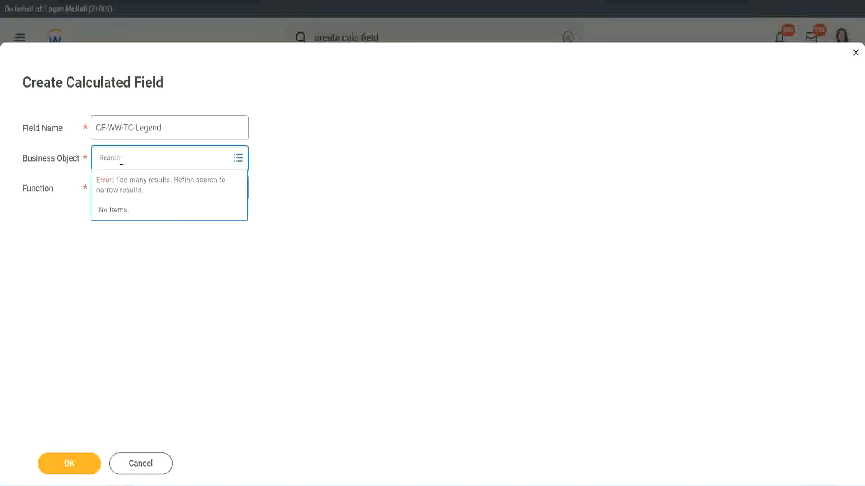
text(w)
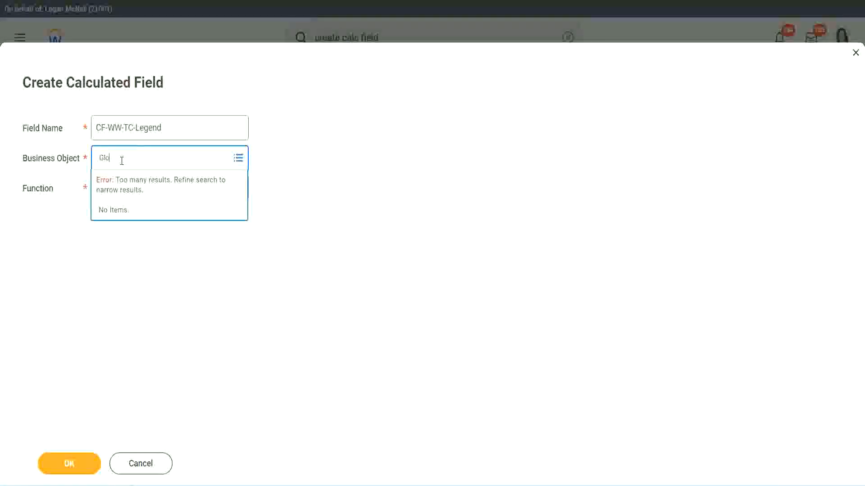
text(lobal)
key(Return)
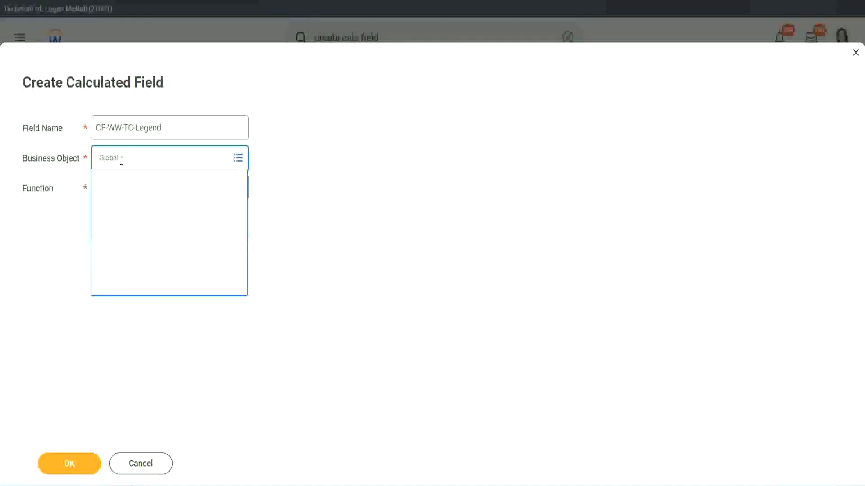
click(129, 209)
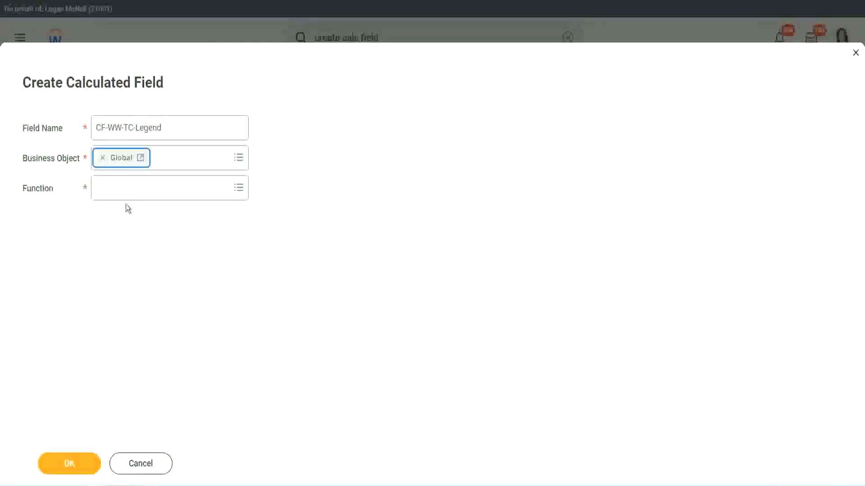
click(123, 190)
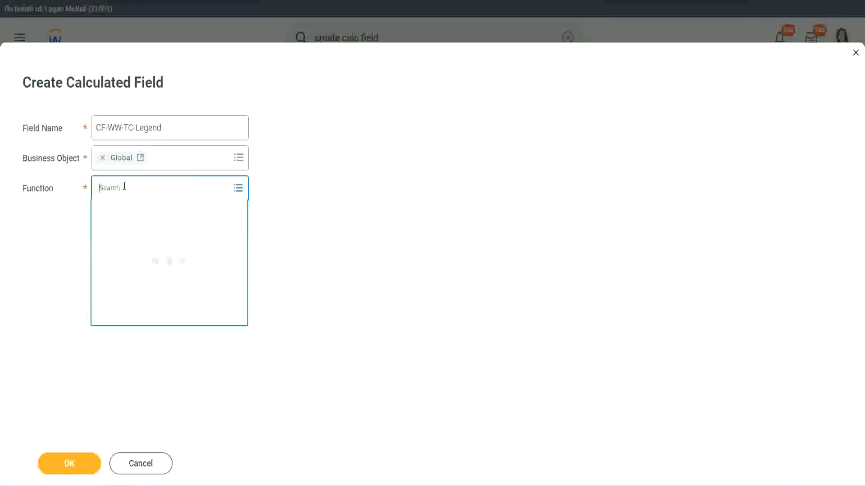
text(tc)
key(Return)
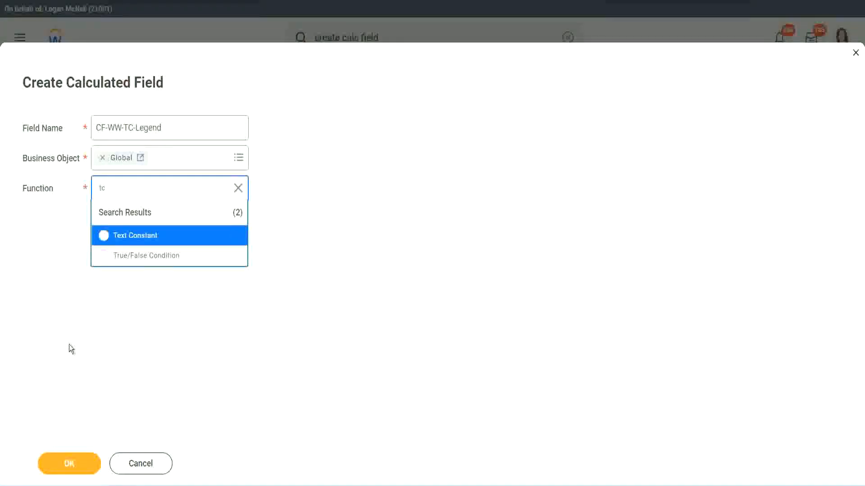
click(157, 242)
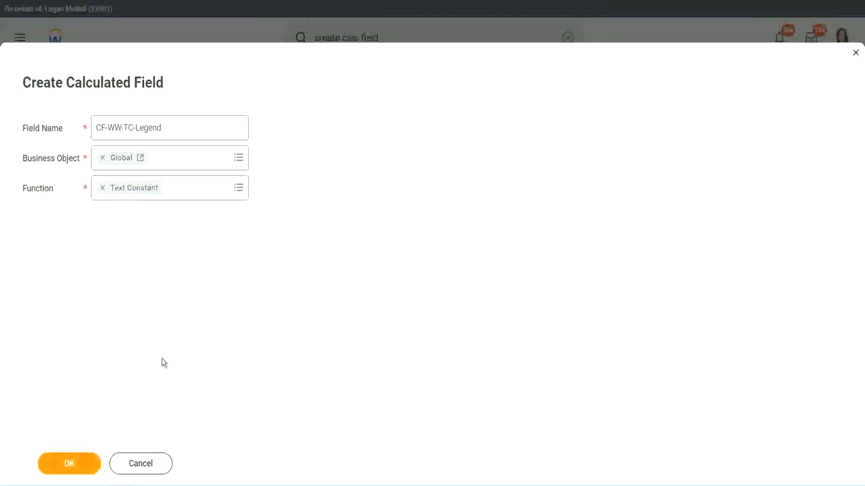
Continue to the field's definition, set the text constant to Legend and save the calculated field
click(118, 246)
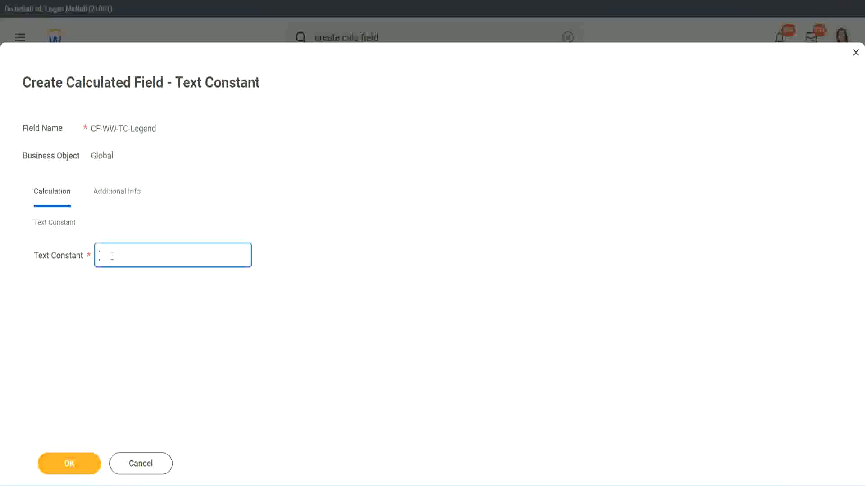
text(Legend)
click(72, 464)
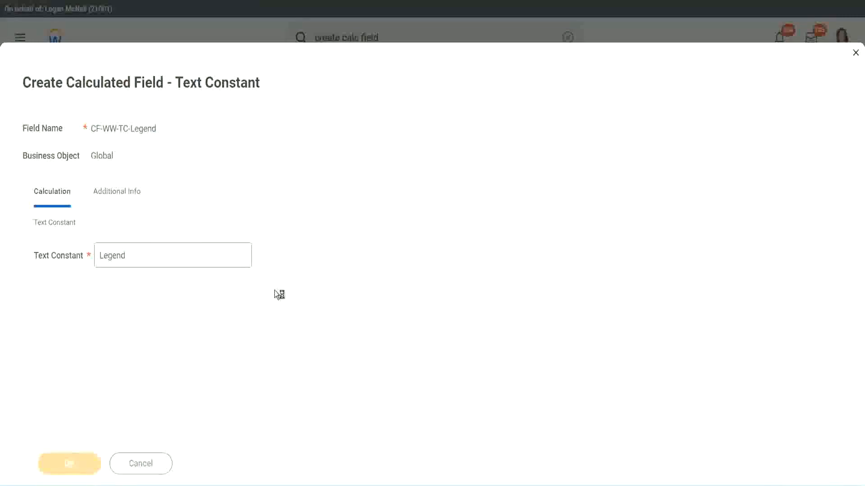
Review the Evaluate Expression's field type, conditions and return values, and save the experience bands calculated field
scroll(458, 243, down, 3)
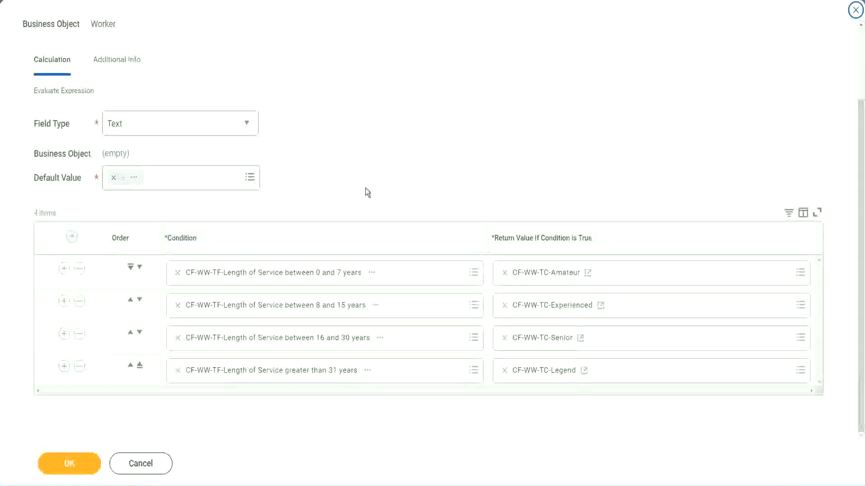
scroll(366, 180, up, 2)
scroll(366, 180, up, 1)
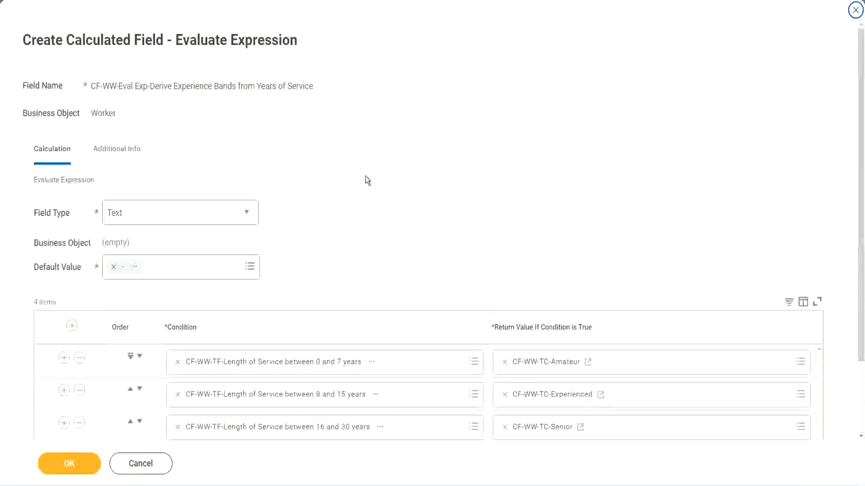
scroll(366, 180, down, 2)
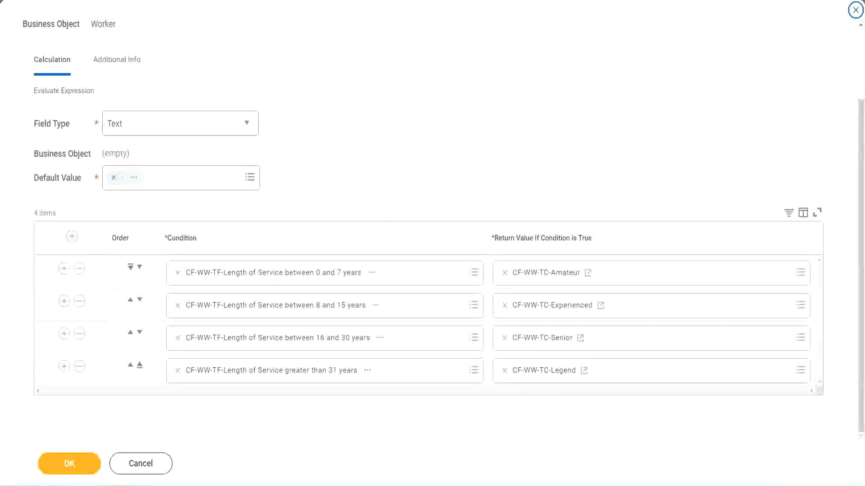
drag(554, 126, 561, 218)
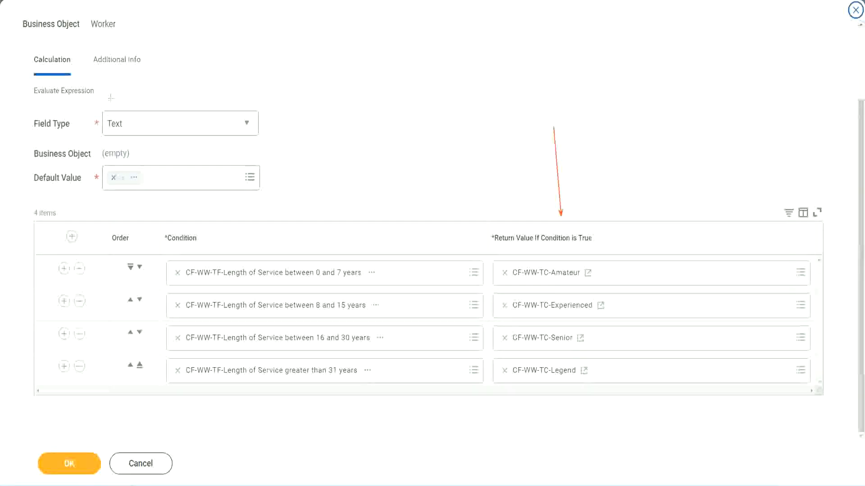
drag(107, 78, 110, 108)
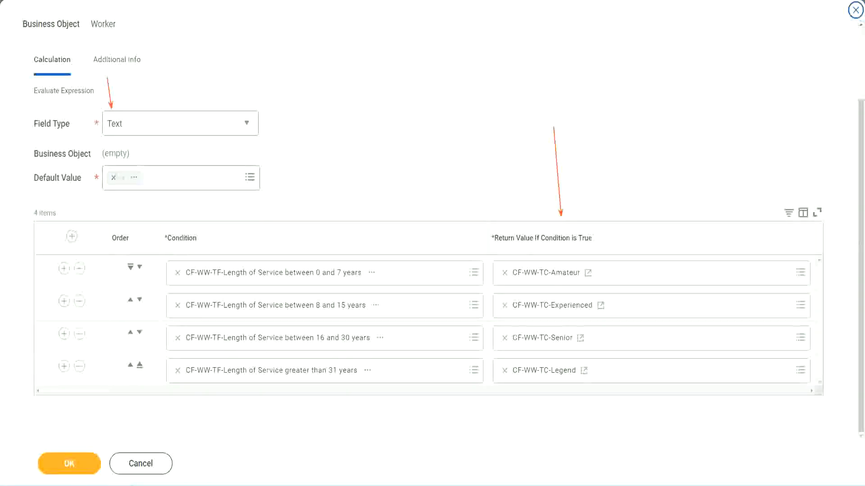
click(75, 465)
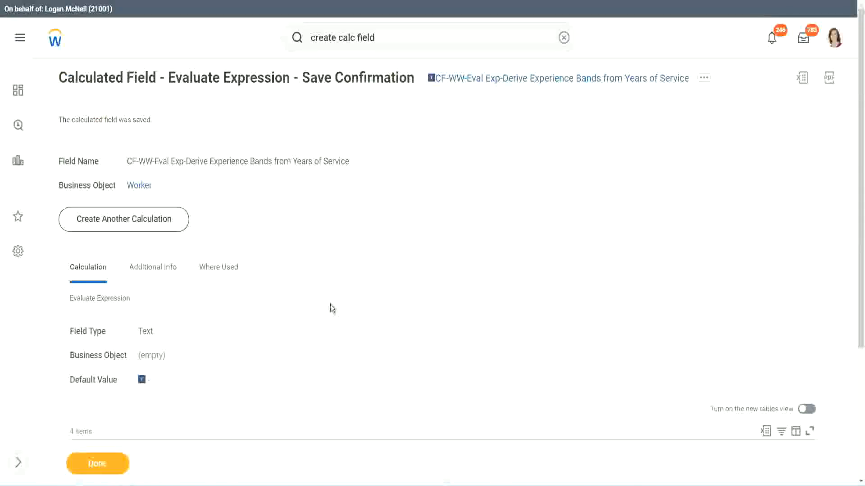
Check the saved experience bands field's definition and close its save confirmation
scroll(332, 308, down, 4)
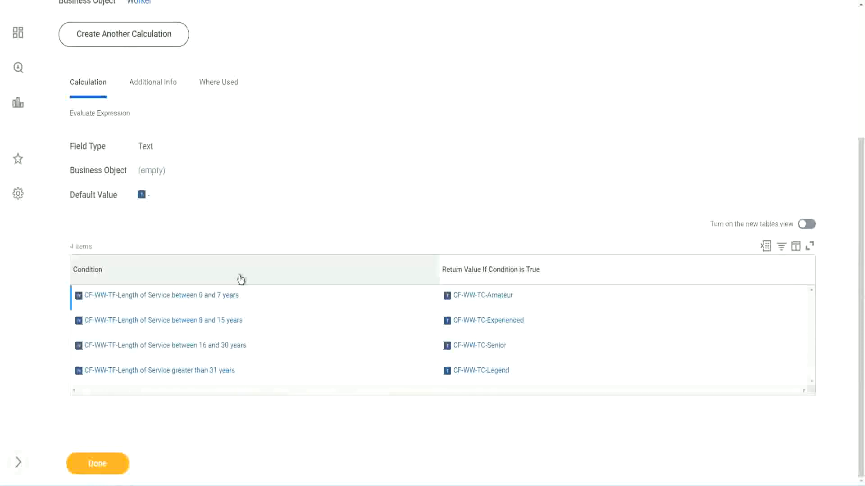
scroll(239, 276, up, 4)
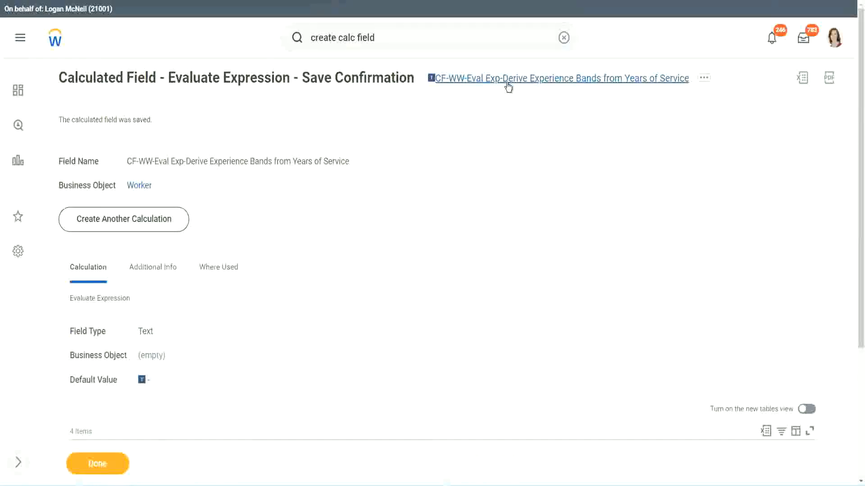
click(532, 135)
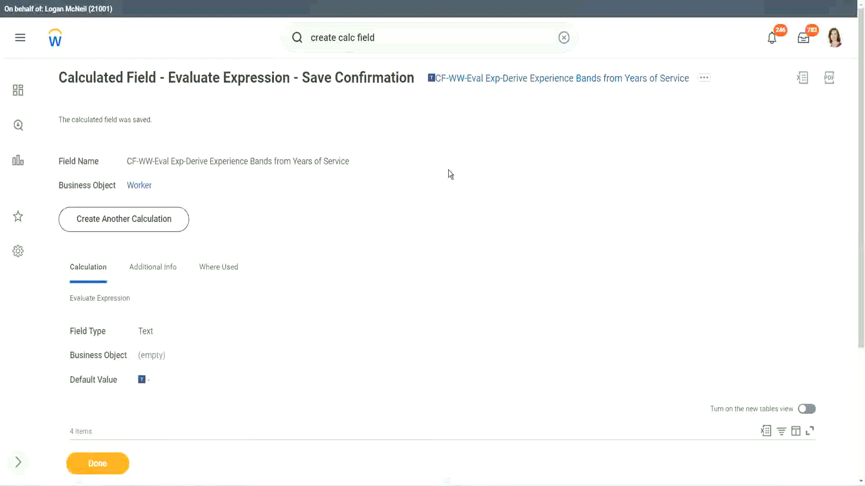
click(96, 466)
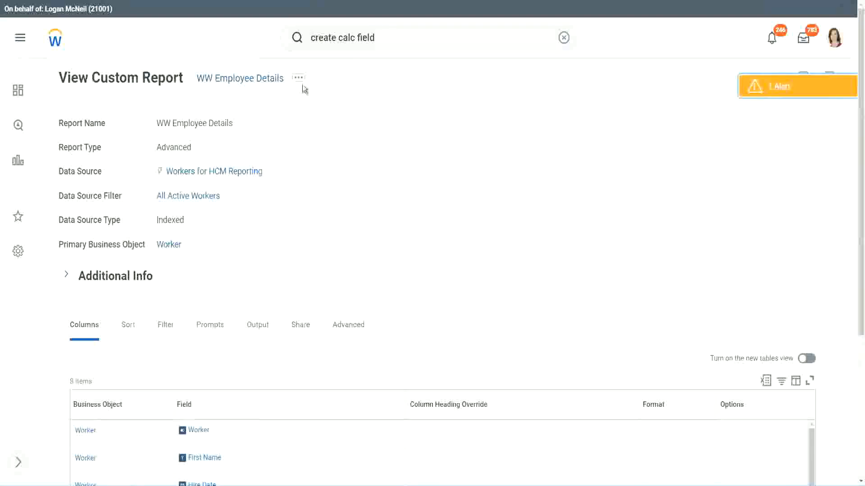
Open the WW Employee Details custom report for editing
click(299, 80)
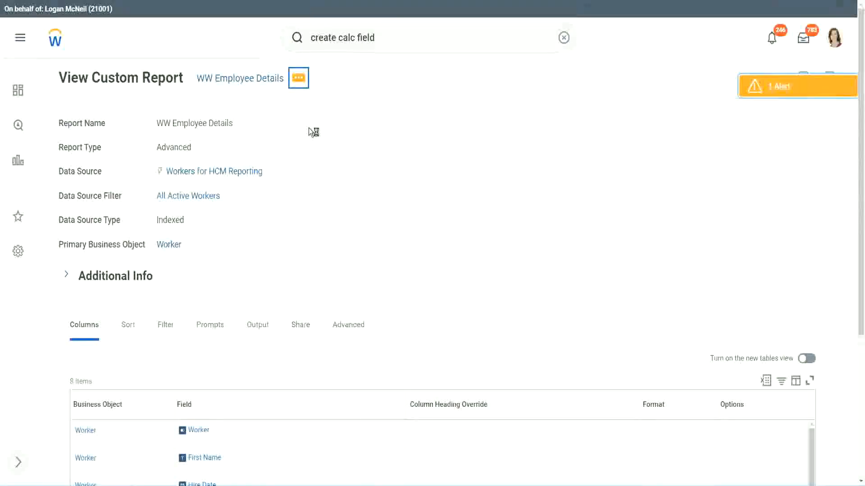
mouse_move(349, 128)
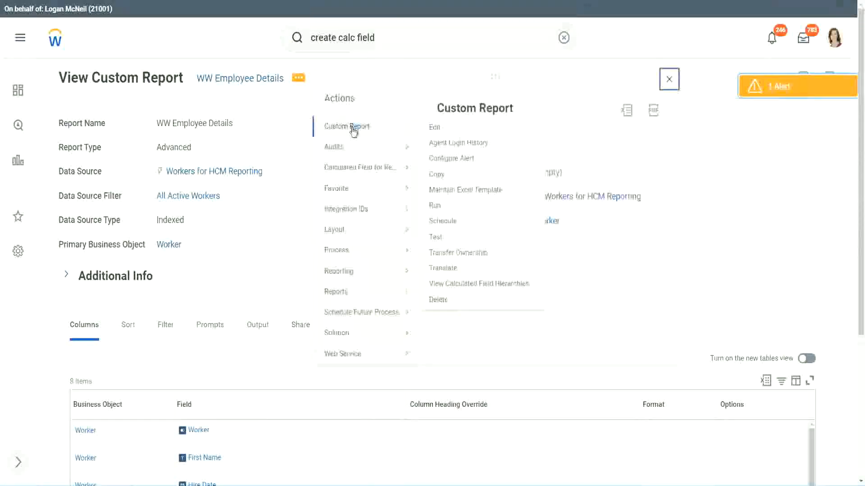
click(437, 128)
Add a column row to the report and remove the CF-WW-Substring Text column headed Years of Service
scroll(317, 197, down, 4)
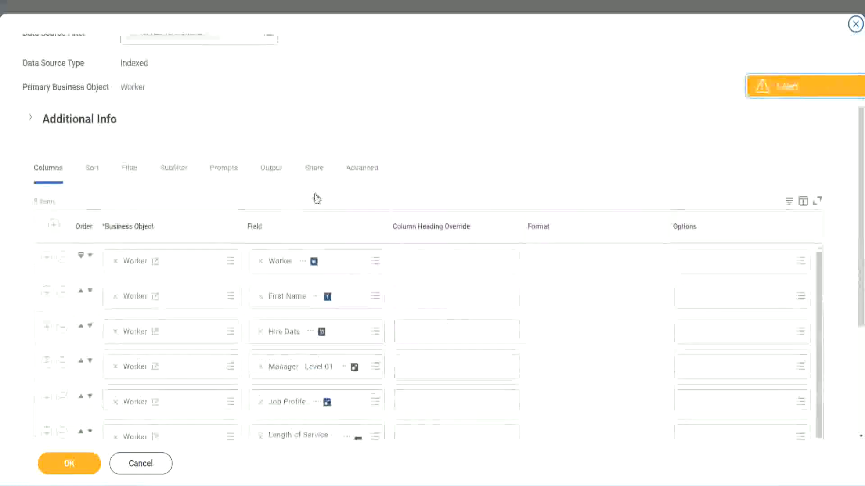
scroll(317, 198, down, 2)
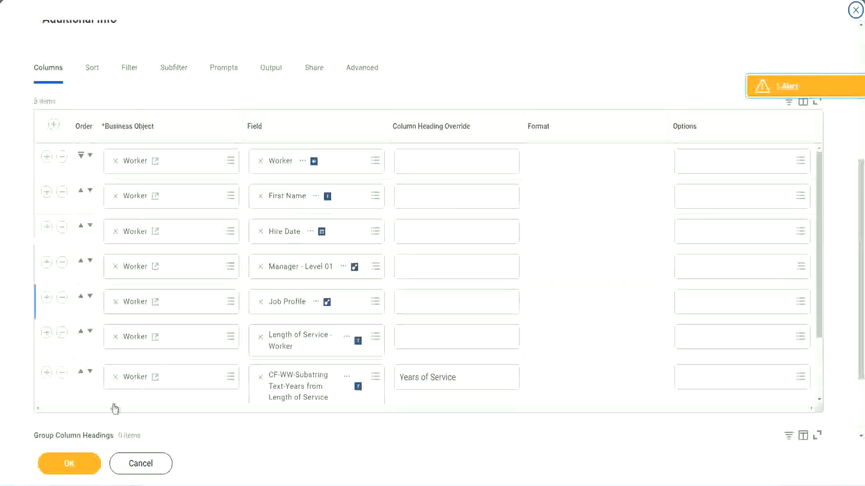
click(47, 373)
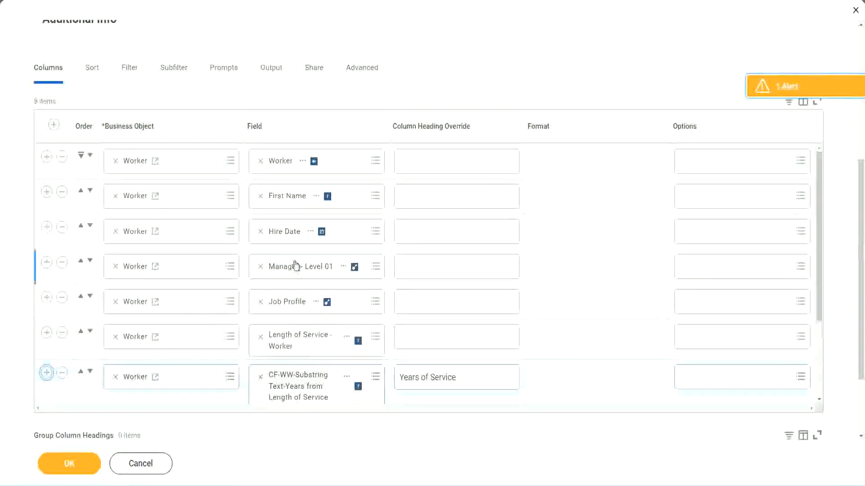
scroll(404, 291, down, 3)
scroll(453, 295, down, 2)
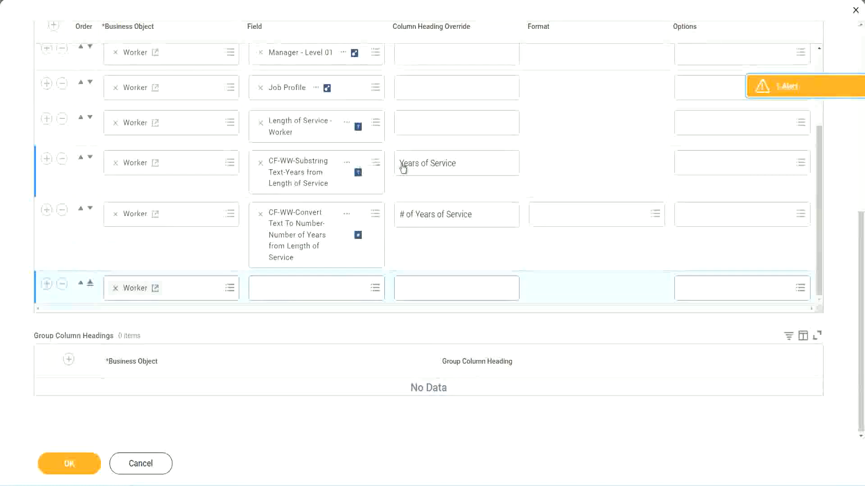
click(62, 159)
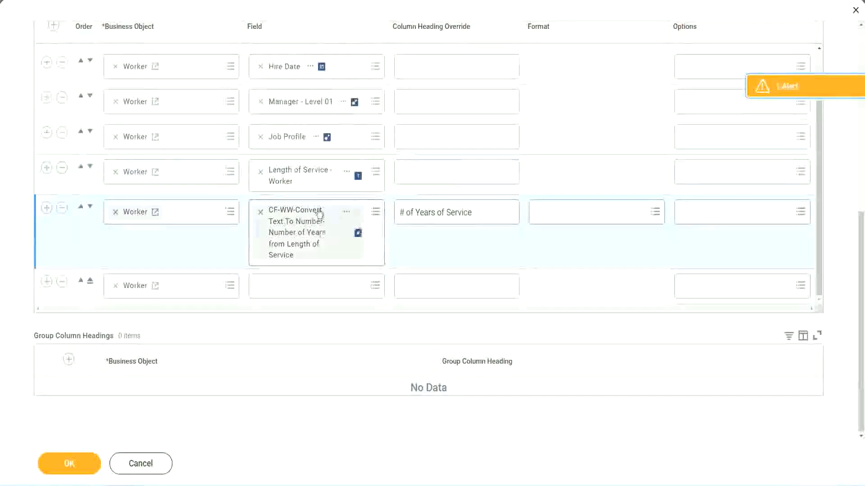
Set the new column's field to CF-WW-Eval Exp-Derive Experience Bands from Years of Service
click(283, 285)
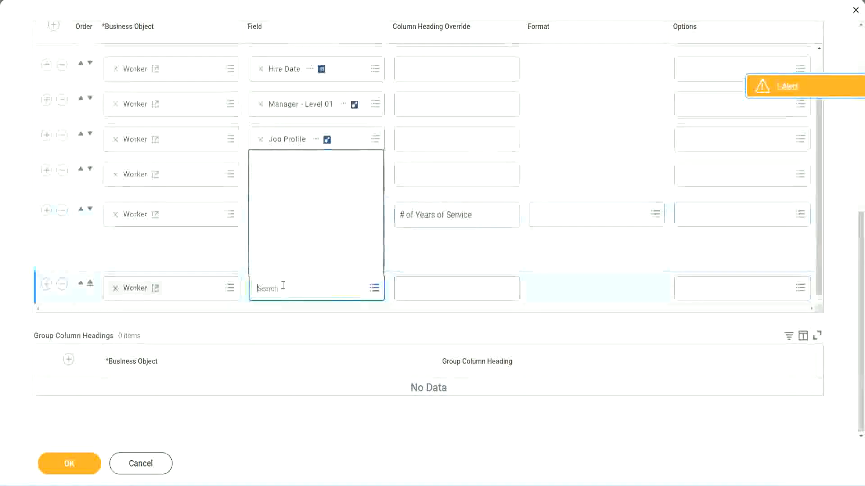
key(ctrl+v)
key(Return)
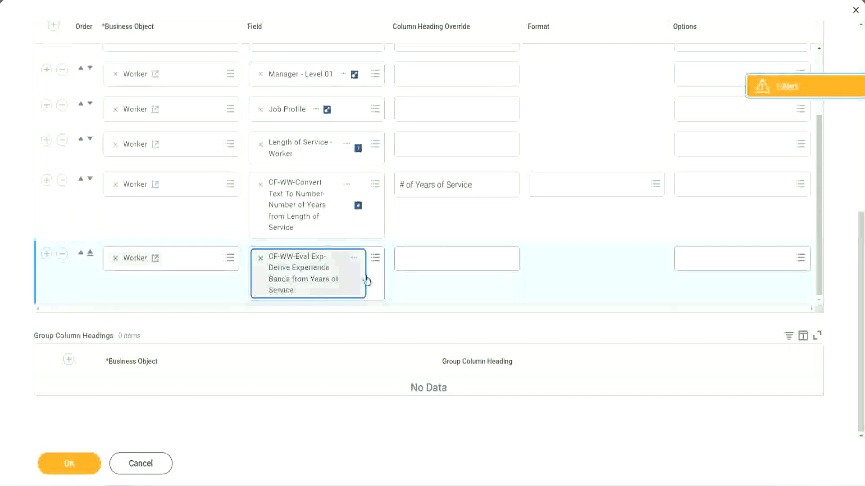
Set the new column's heading override to Experience Bands and save the report changes
click(441, 259)
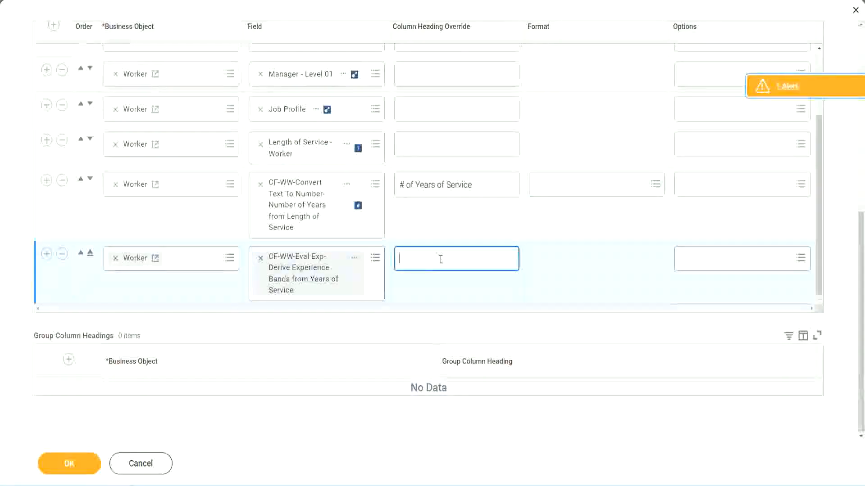
text(E)
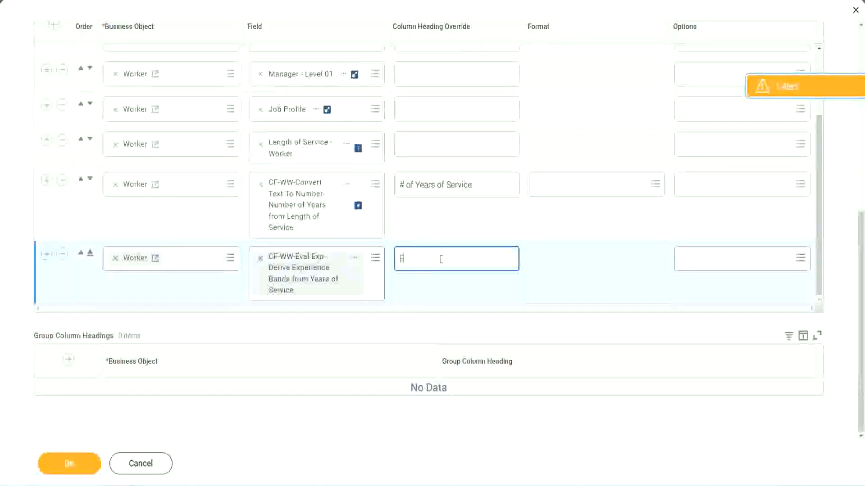
text(xperience)
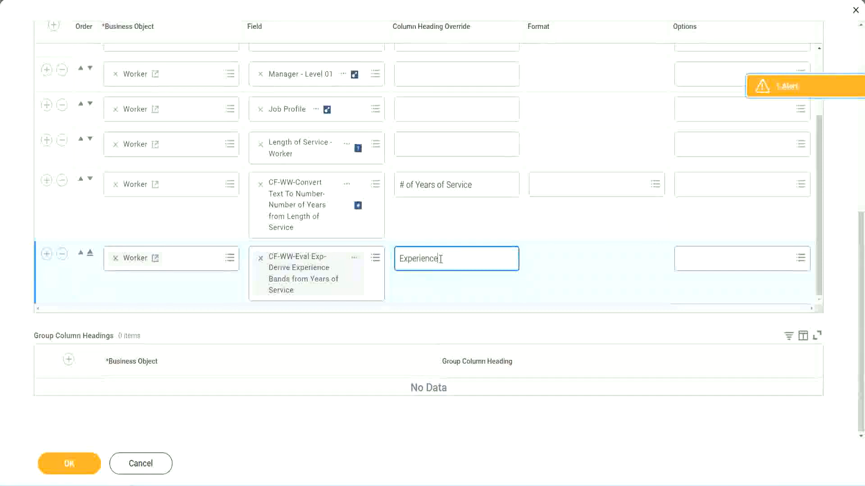
text( Bands)
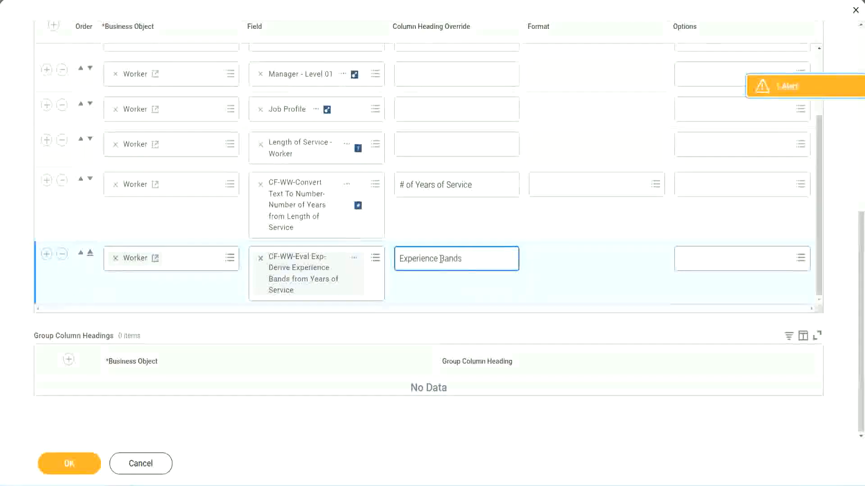
click(83, 466)
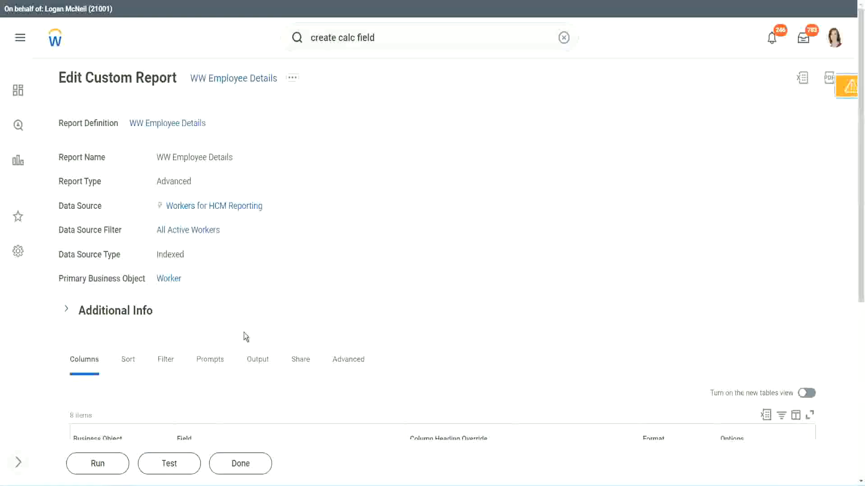
Run the WW Employee Details report with the worker type prompts left blank
scroll(269, 304, down, 4)
click(101, 463)
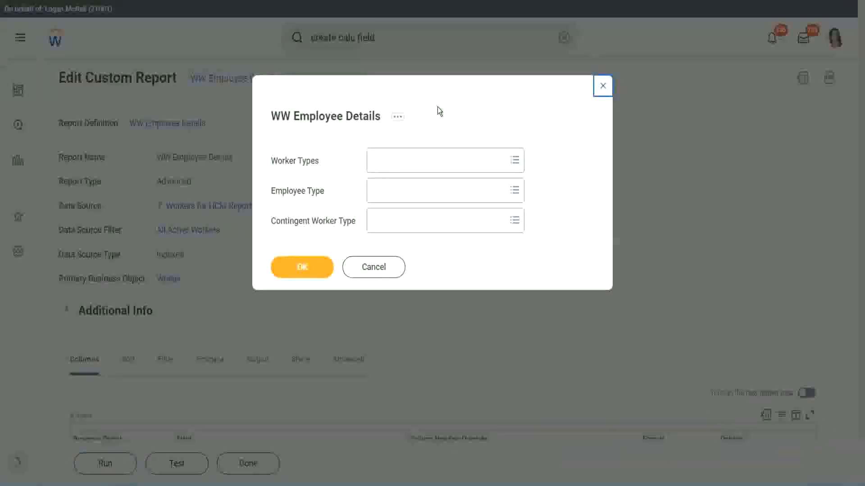
click(301, 267)
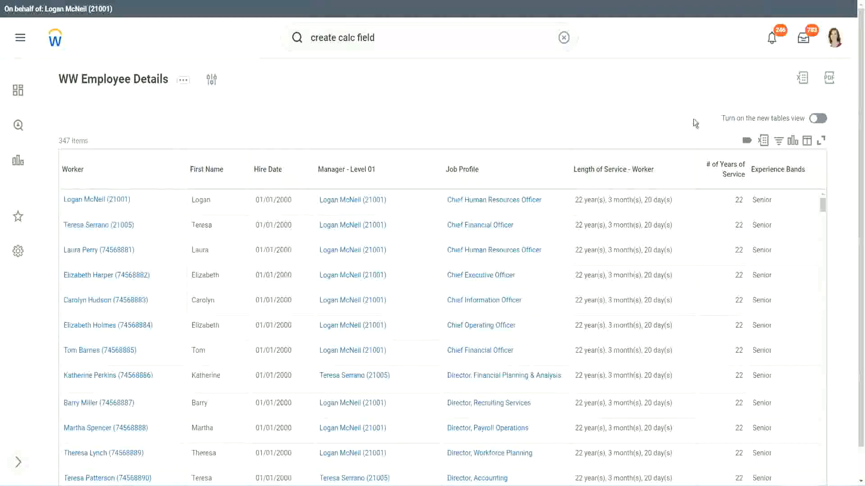
Compare the first row's years of service with the 16 - 30 years Senior band in the Notepad++ notes
scroll(693, 119, down, 1)
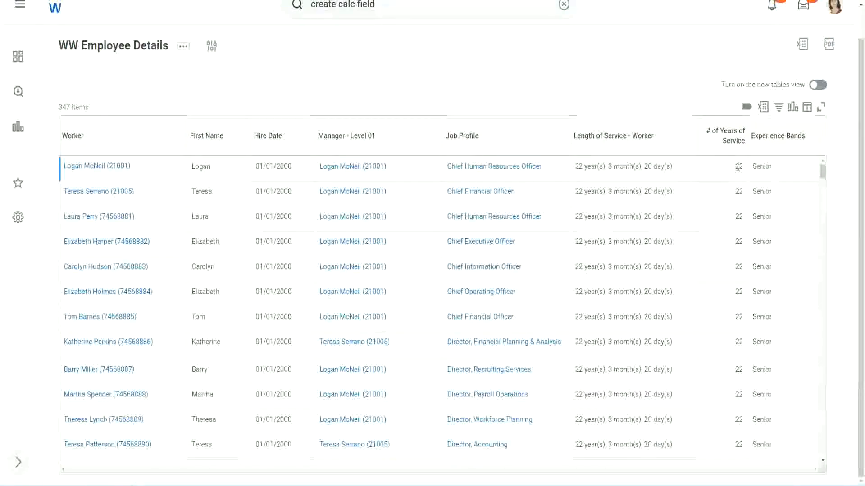
double_click(741, 167)
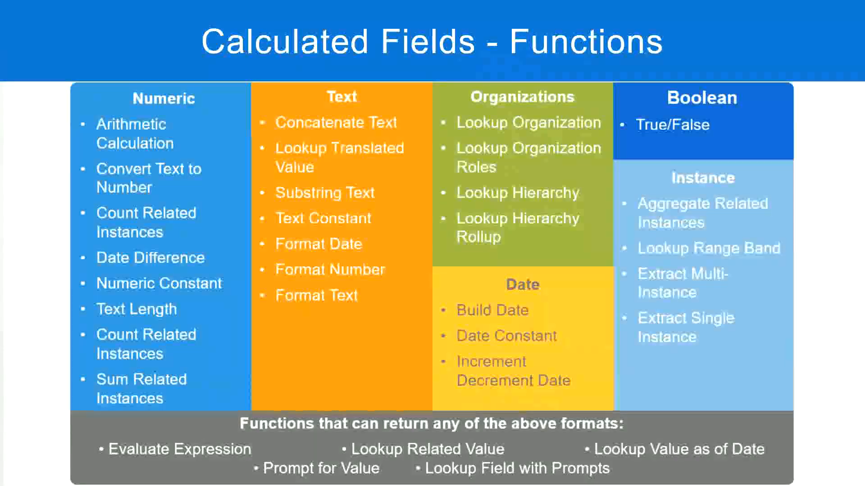
key(alt+Tab)
click(222, 159)
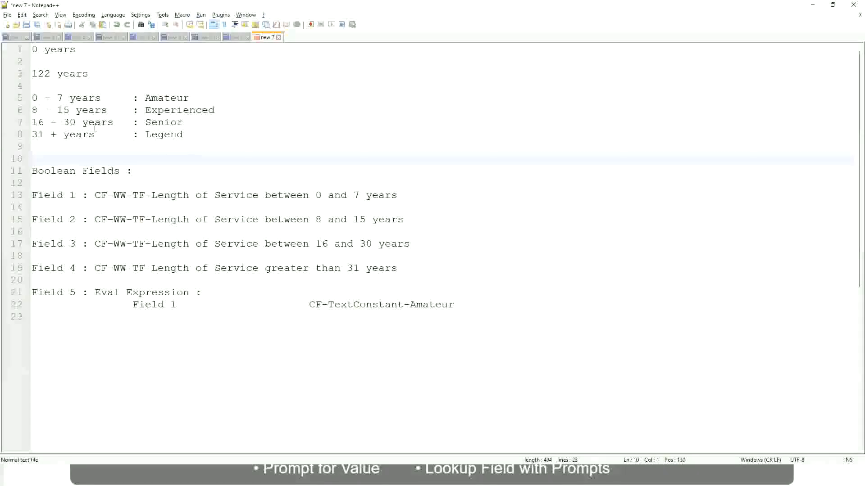
click(148, 122)
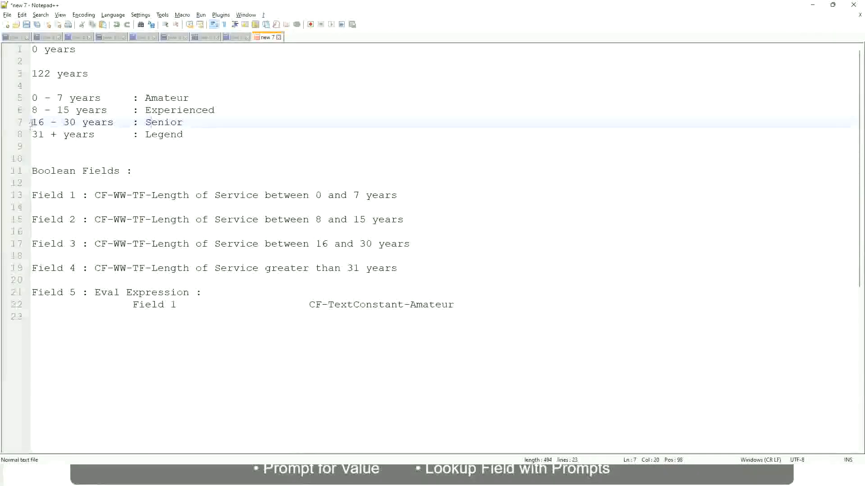
drag(31, 124, 85, 123)
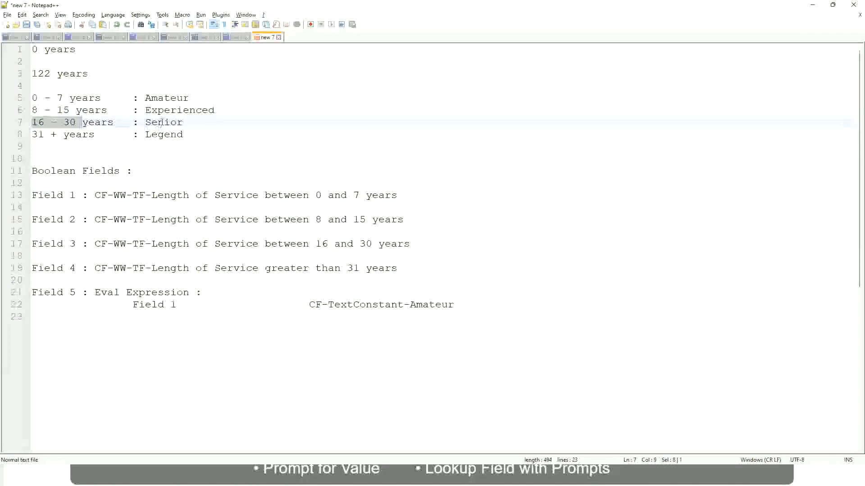
double_click(160, 122)
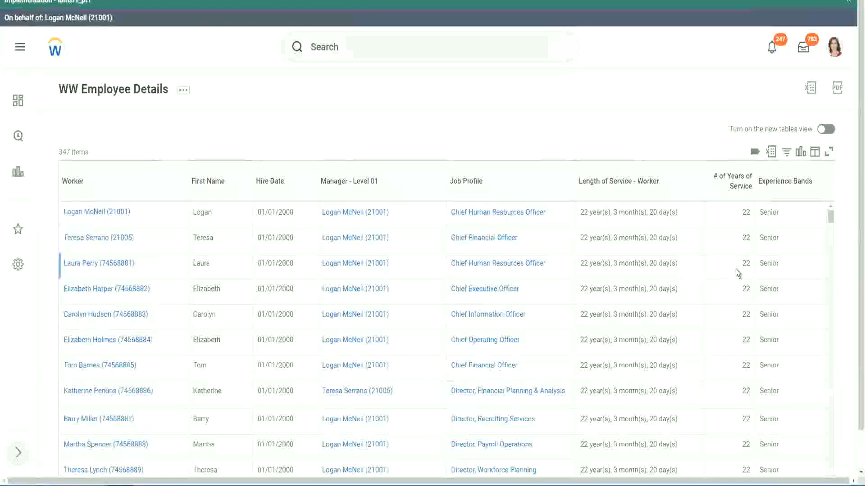
Back in the Workday report output, review the years of service against the experience bands down the rows
scroll(736, 269, down, 3)
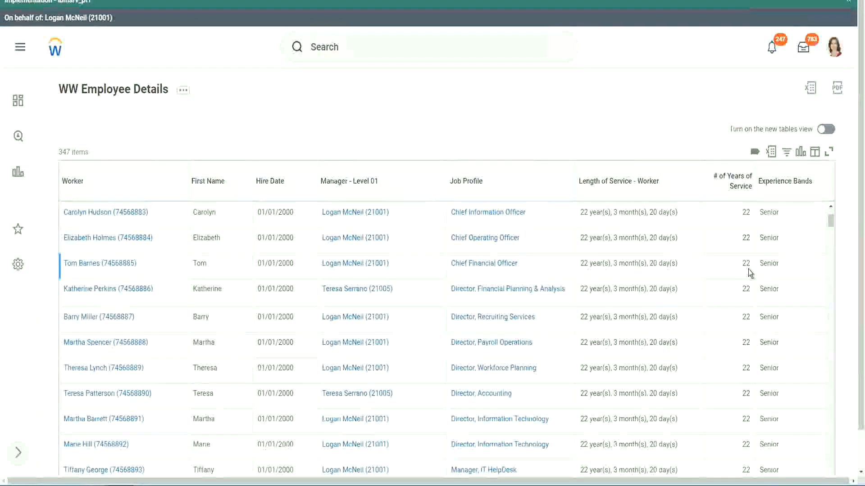
scroll(748, 274, down, 7)
scroll(756, 301, down, 6)
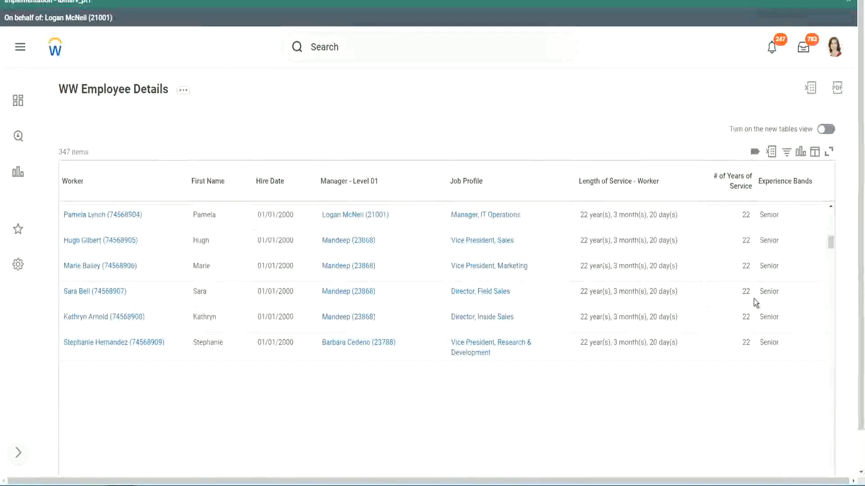
scroll(752, 307, down, 2)
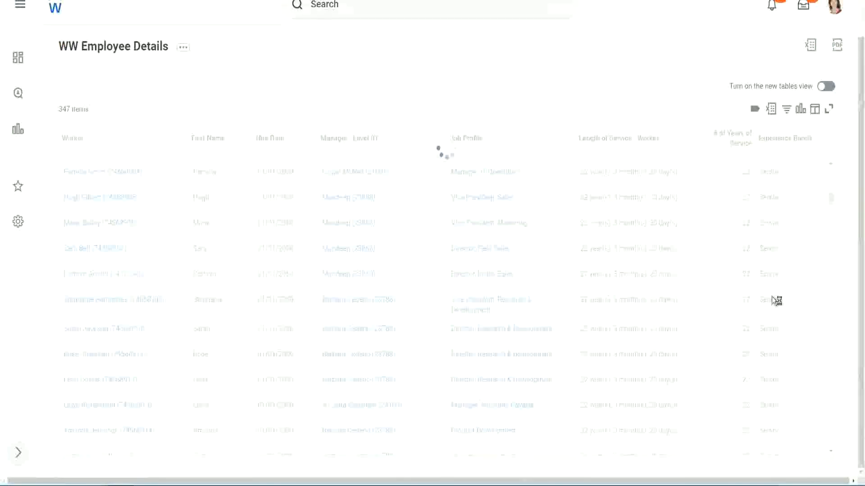
scroll(802, 255, down, 5)
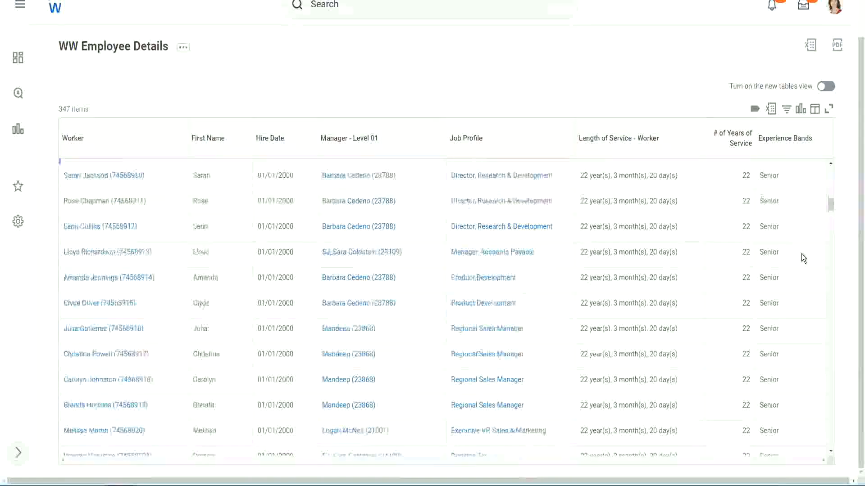
scroll(802, 258, down, 4)
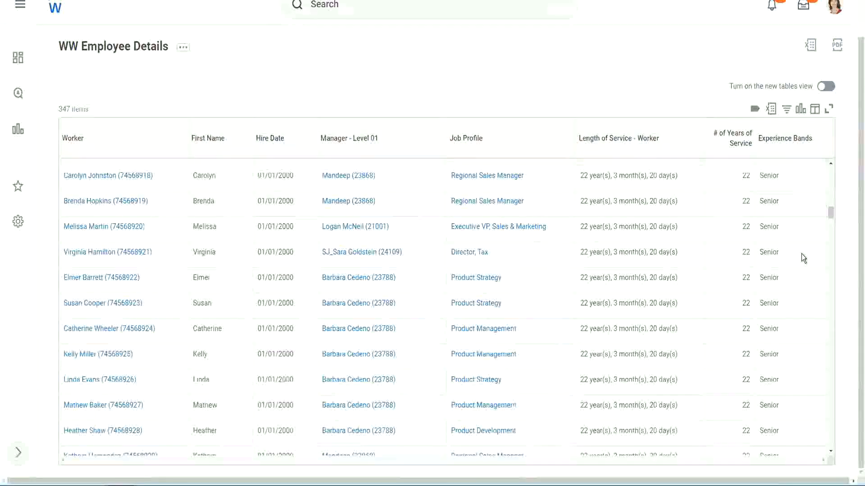
scroll(801, 253, down, 8)
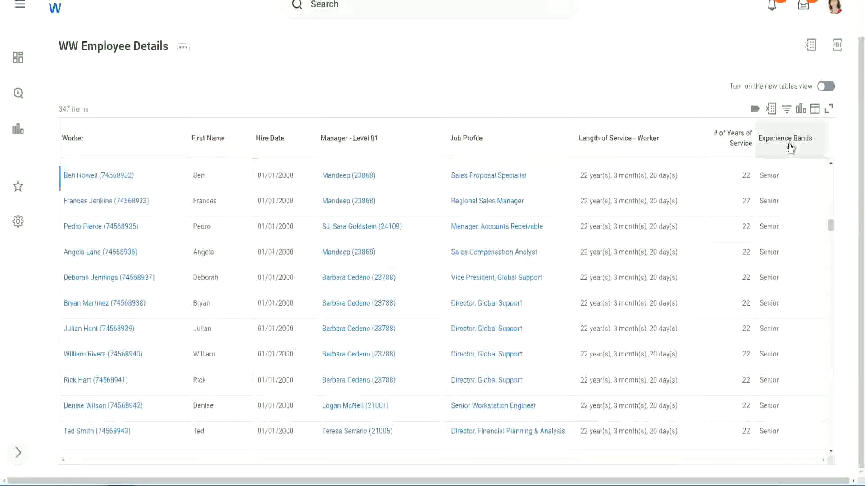
Filter the report output to rows whose Experience Bands value contains Amateur
click(790, 147)
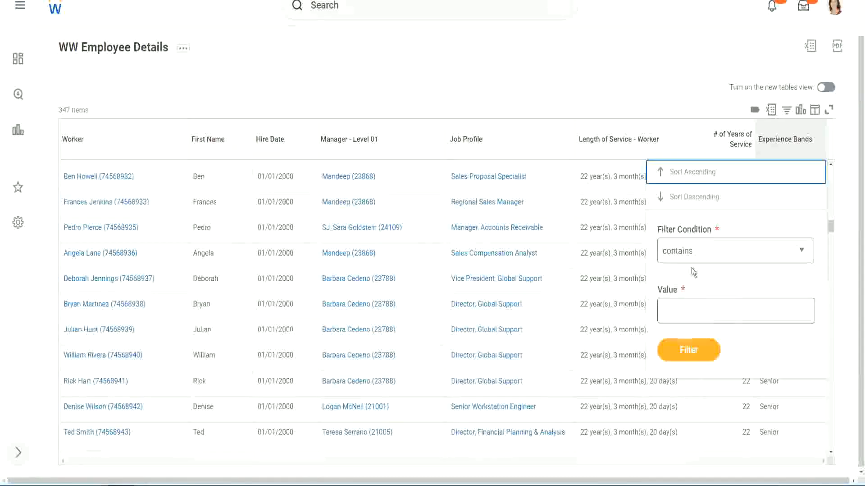
click(686, 302)
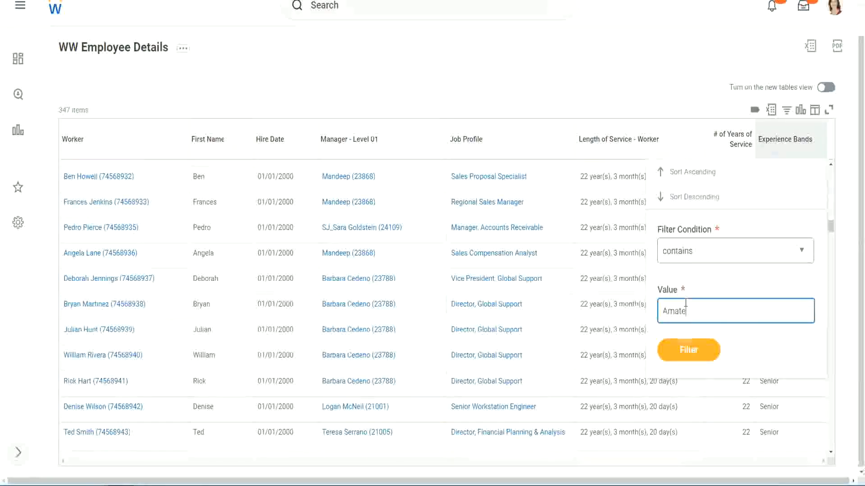
click(682, 353)
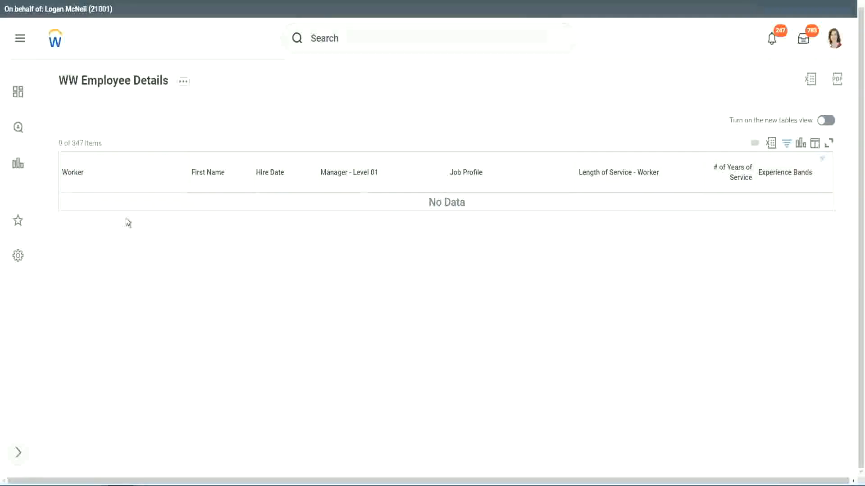
Change the Experience Bands filter value to Legend and browse the filtered rows
click(783, 173)
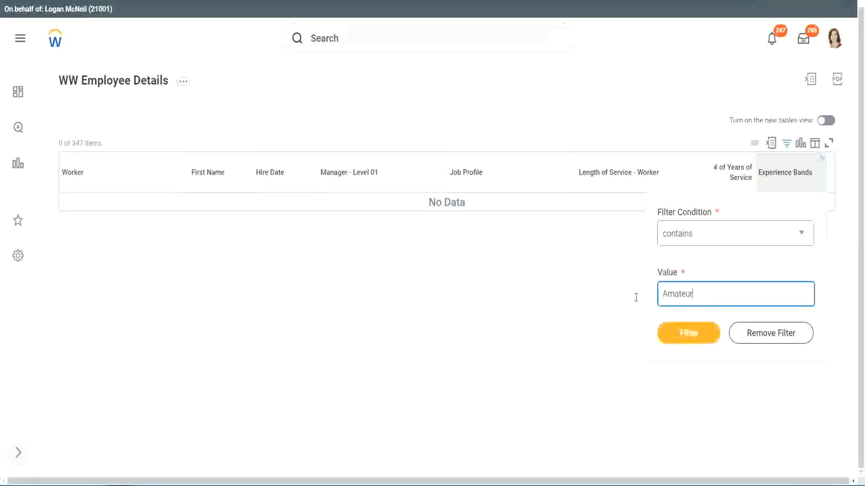
drag(636, 298, 617, 296)
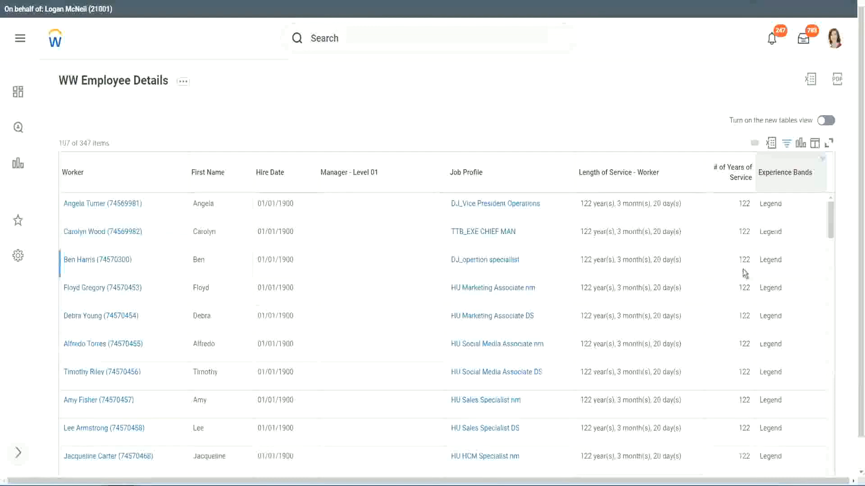
scroll(742, 270, down, 10)
scroll(743, 269, down, 5)
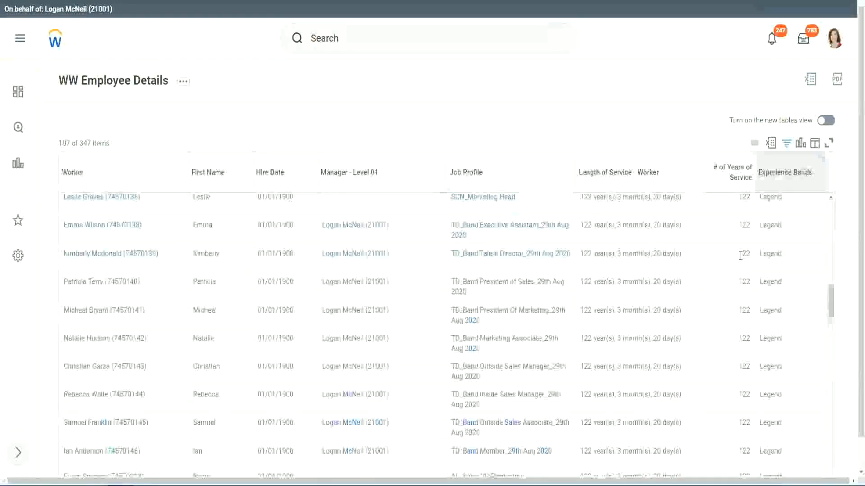
scroll(741, 255, down, 15)
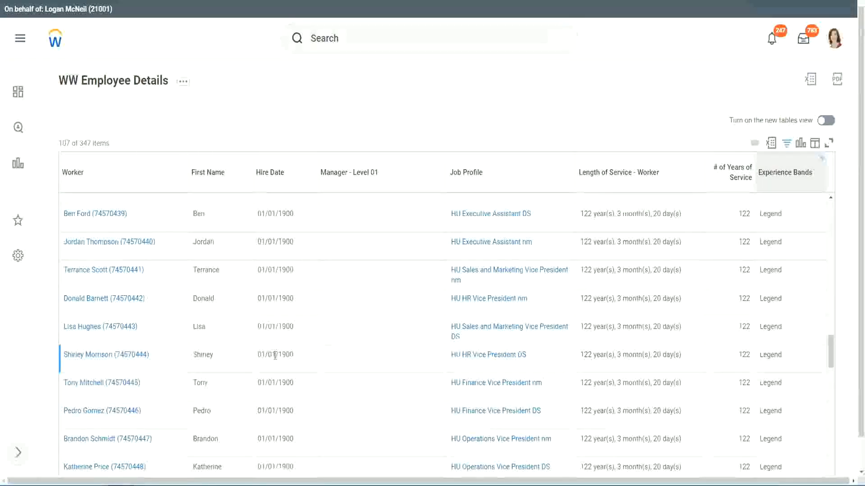
Check the hire dates and years of service against the Legend band through the last filtered rows
double_click(280, 354)
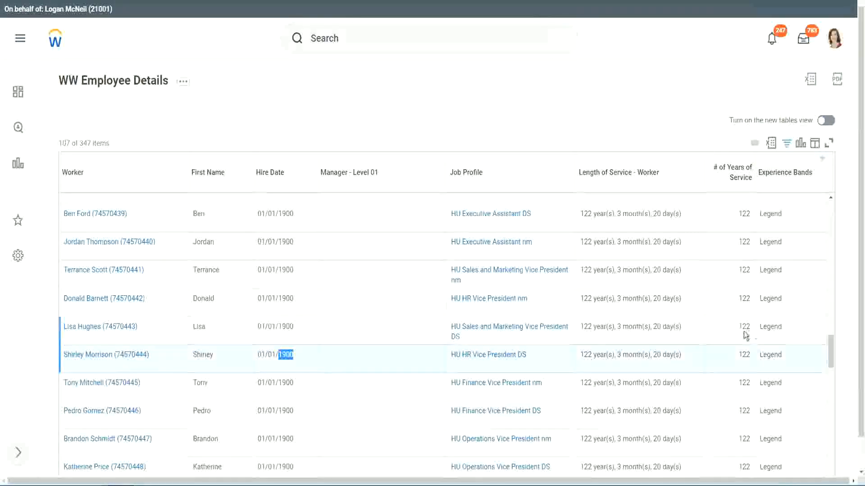
scroll(739, 336, down, 1)
scroll(733, 335, down, 3)
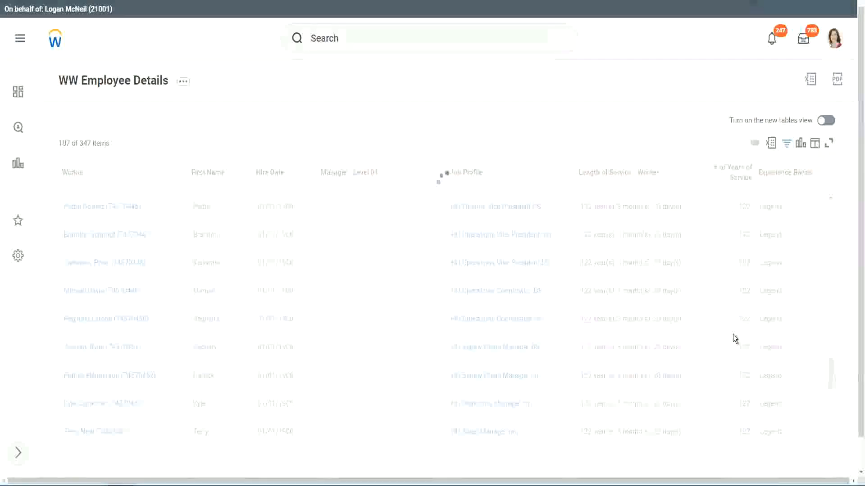
scroll(733, 334, down, 3)
scroll(733, 334, down, 10)
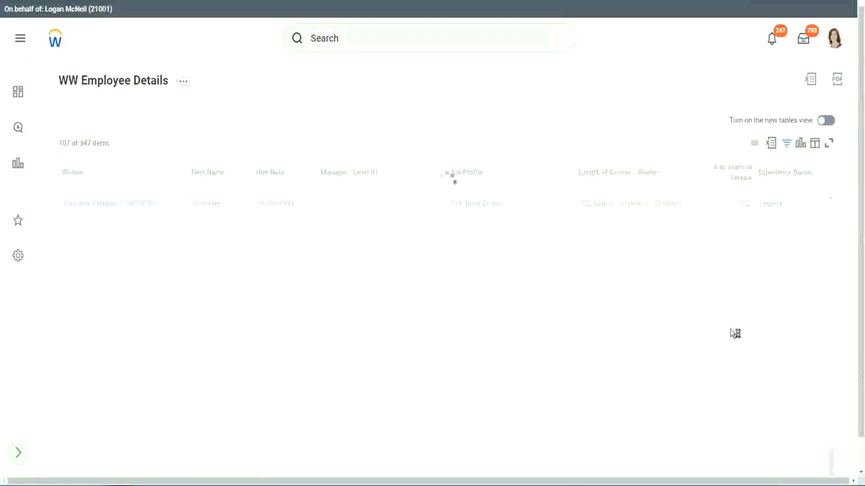
scroll(721, 296, down, 3)
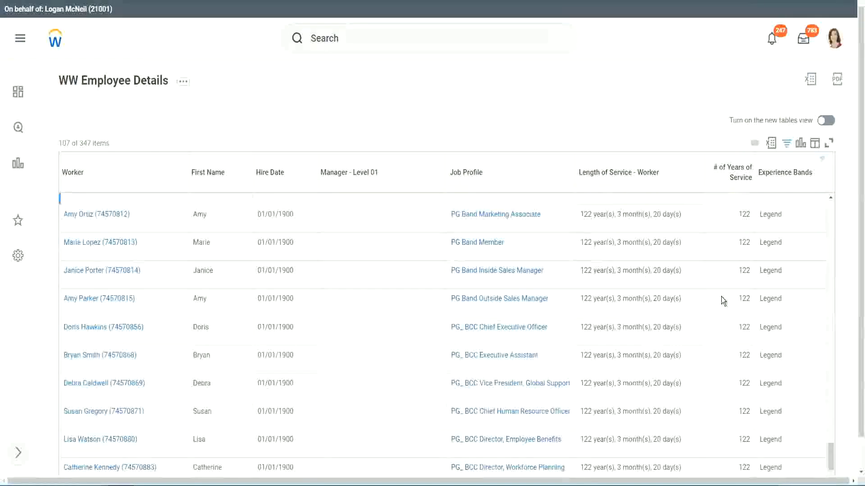
scroll(721, 296, down, 3)
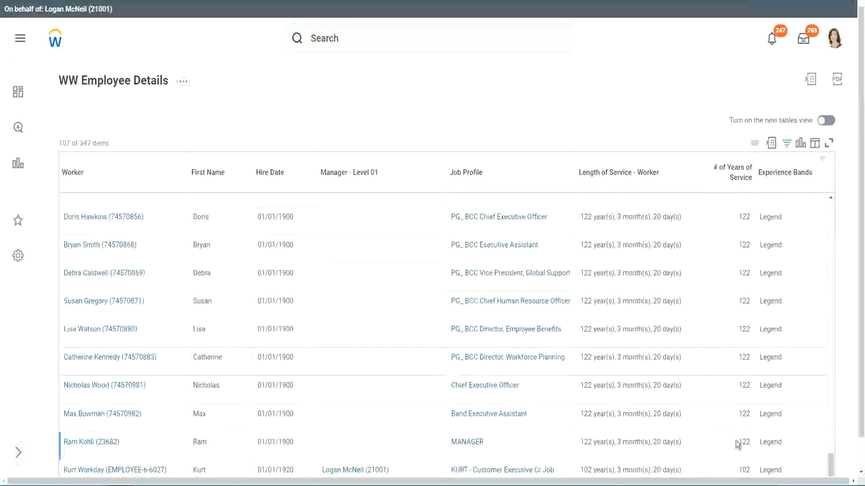
double_click(743, 470)
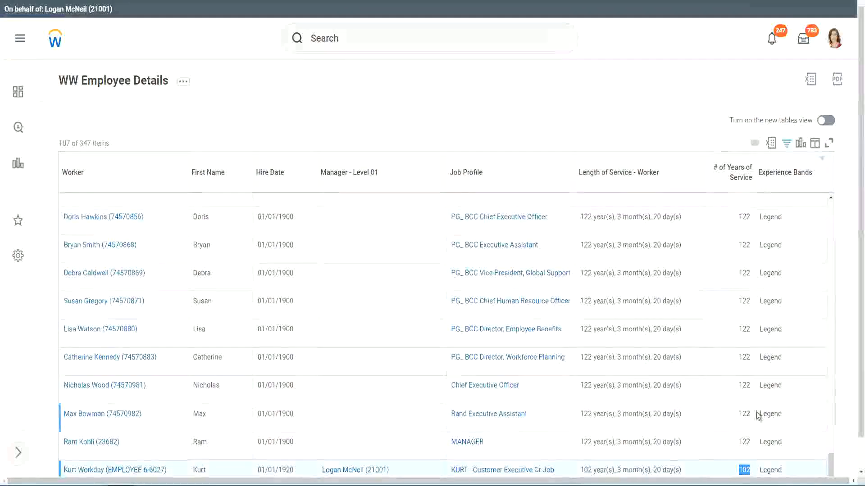
drag(744, 385, 751, 386)
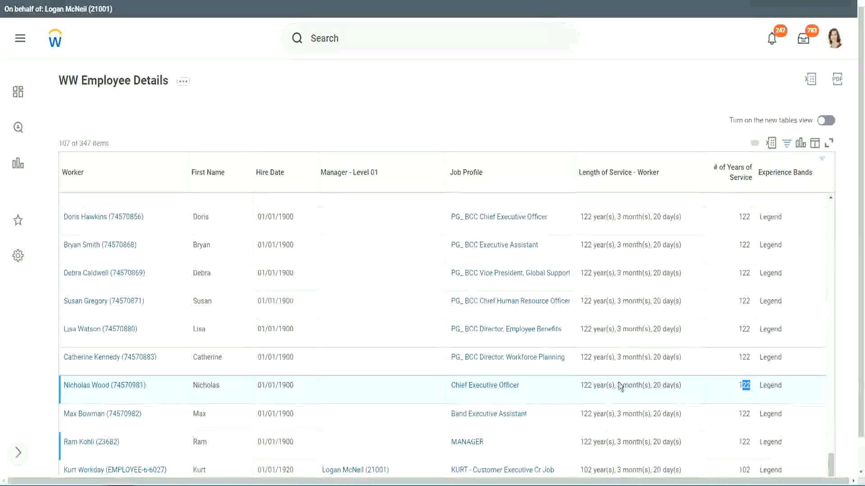
click(726, 359)
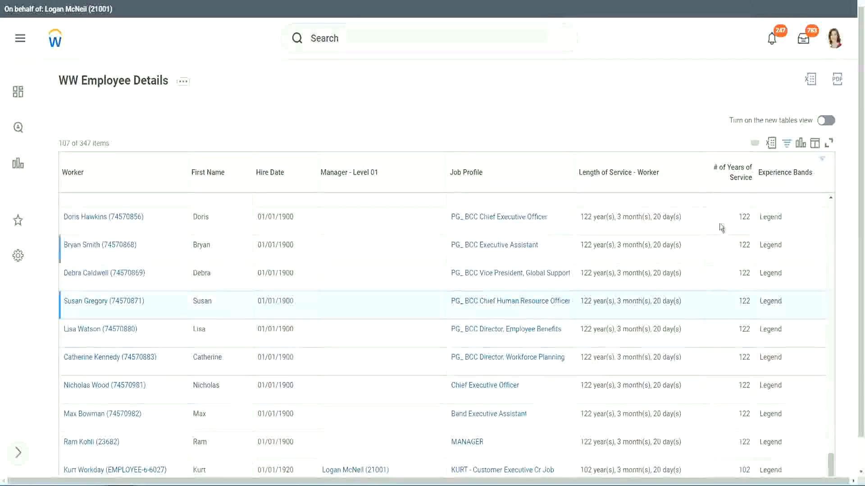
Change the Experience Bands filter value to Experienced and apply it to the report output
click(790, 178)
click(713, 348)
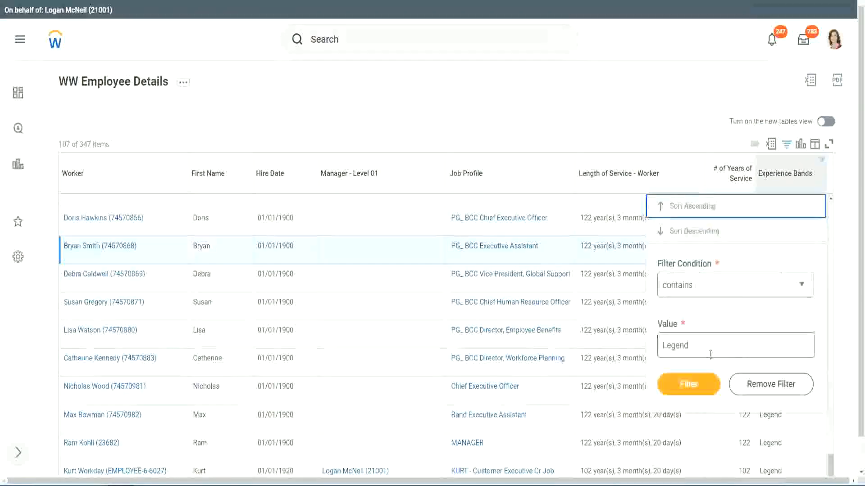
drag(713, 348, 596, 348)
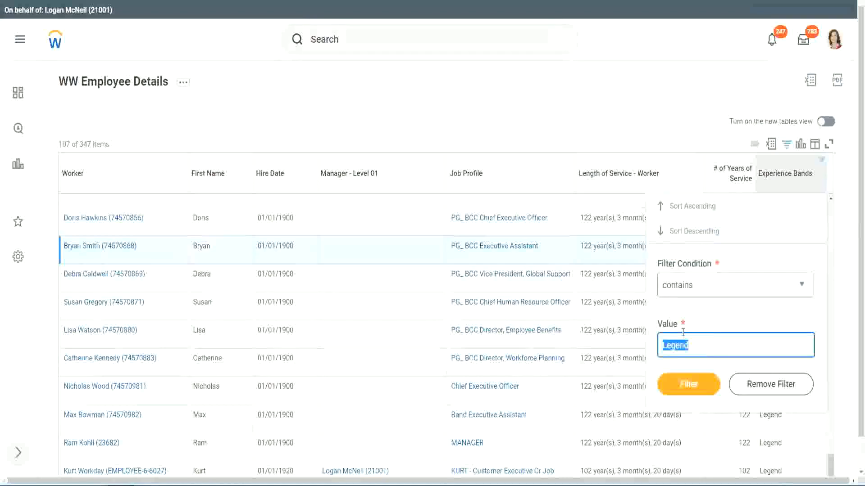
text(Ex)
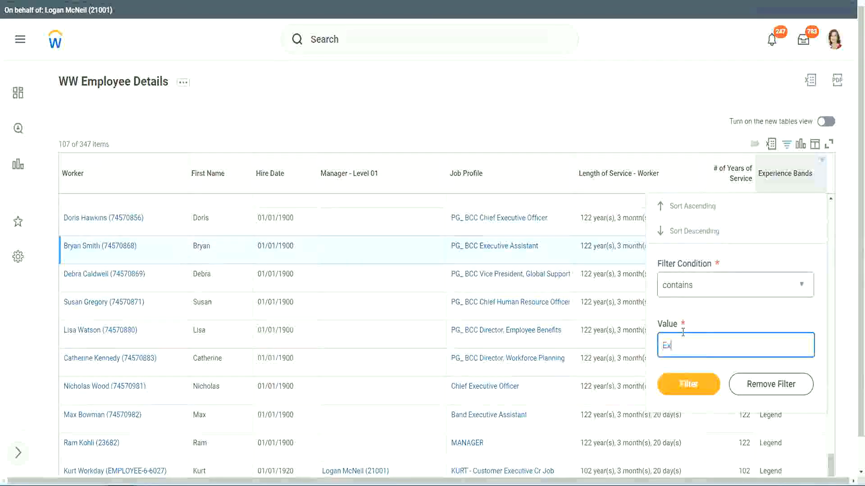
text(pe)
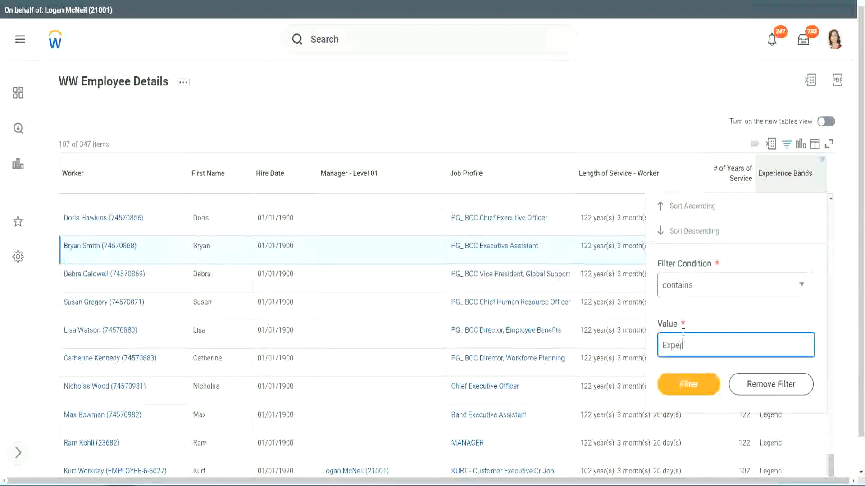
text(rienced)
click(694, 384)
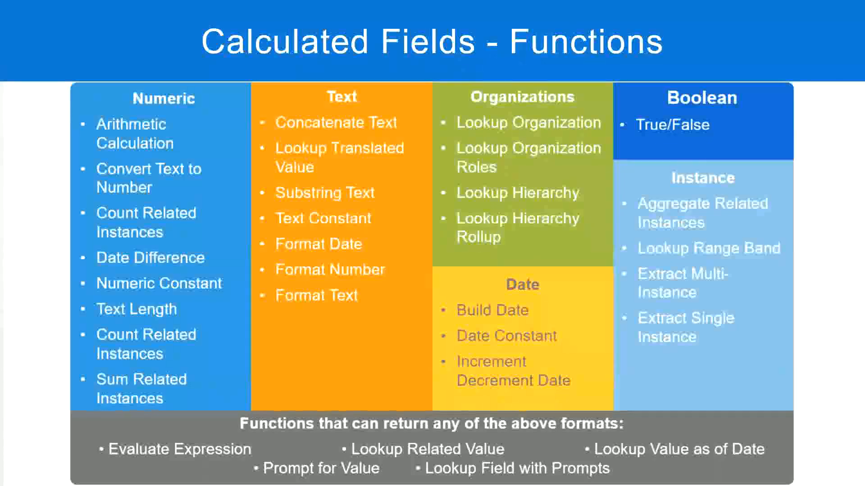
Back in the Workday report output, check the years of service against the Experienced band down the filtered rows
key(alt+Tab)
drag(71, 111, 39, 111)
click(73, 111)
click(101, 110)
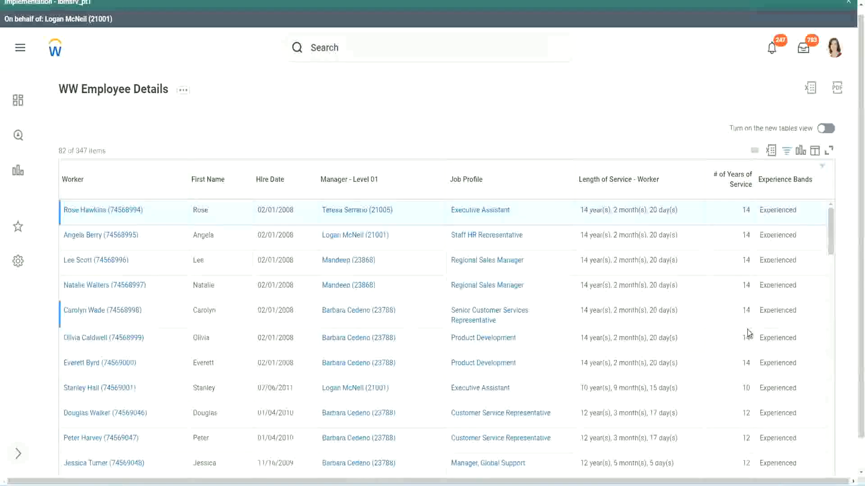
scroll(748, 329, down, 3)
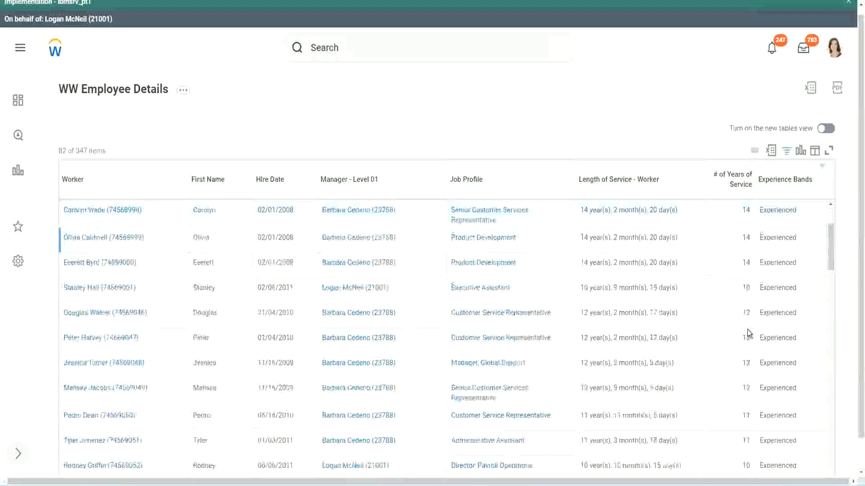
scroll(748, 329, down, 3)
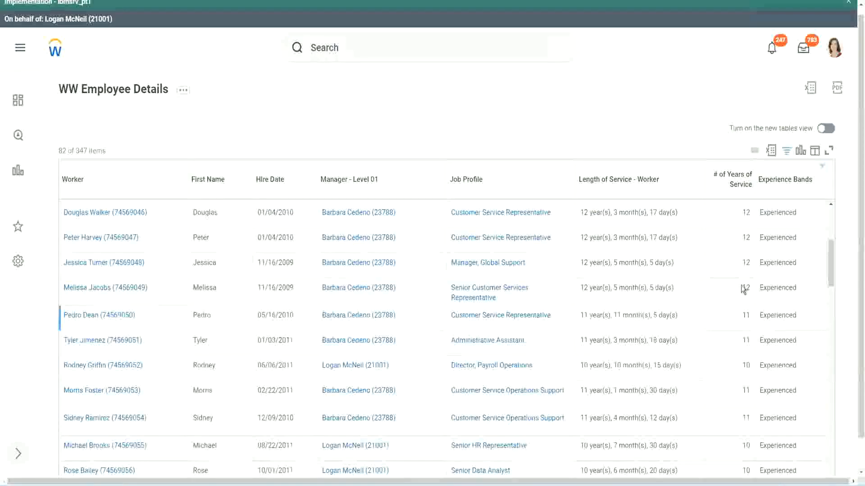
double_click(765, 238)
scroll(741, 356, down, 3)
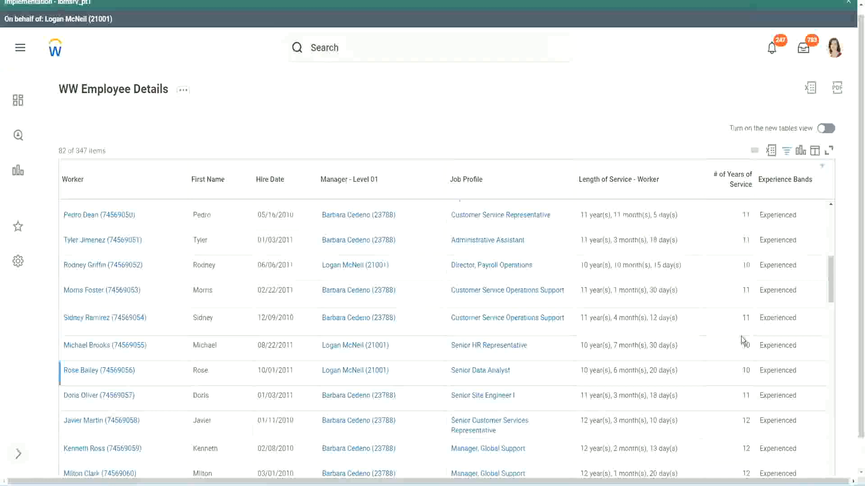
click(746, 321)
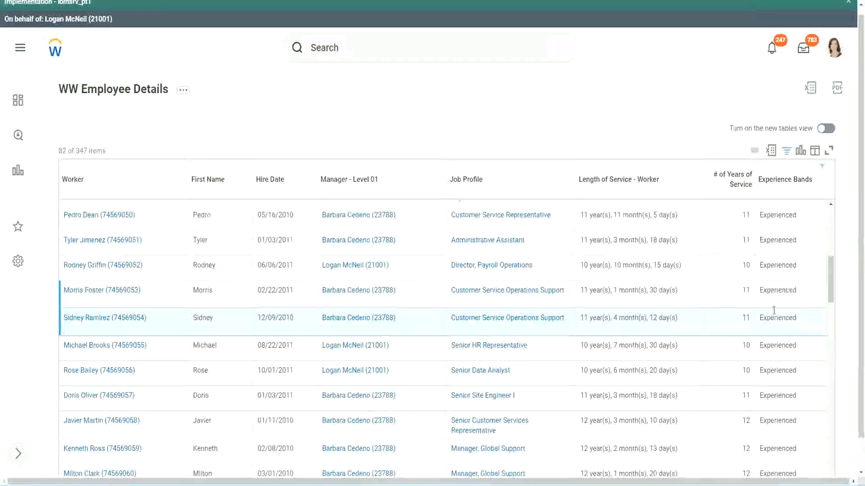
click(769, 291)
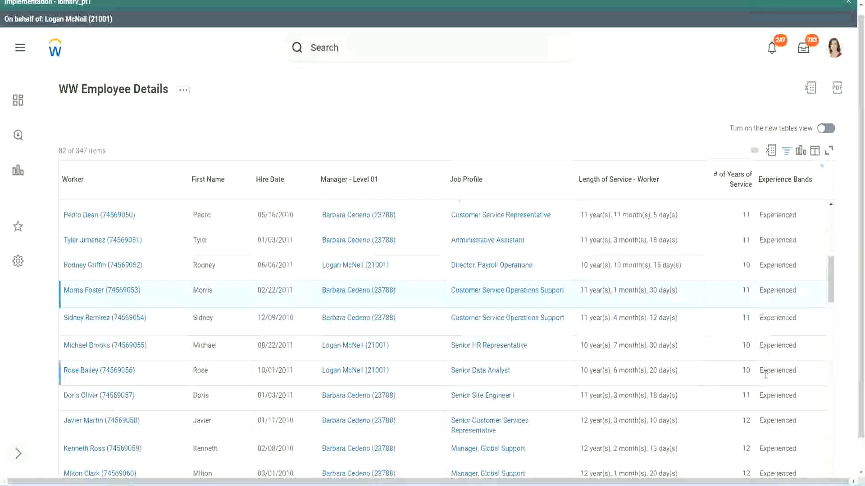
scroll(764, 374, down, 5)
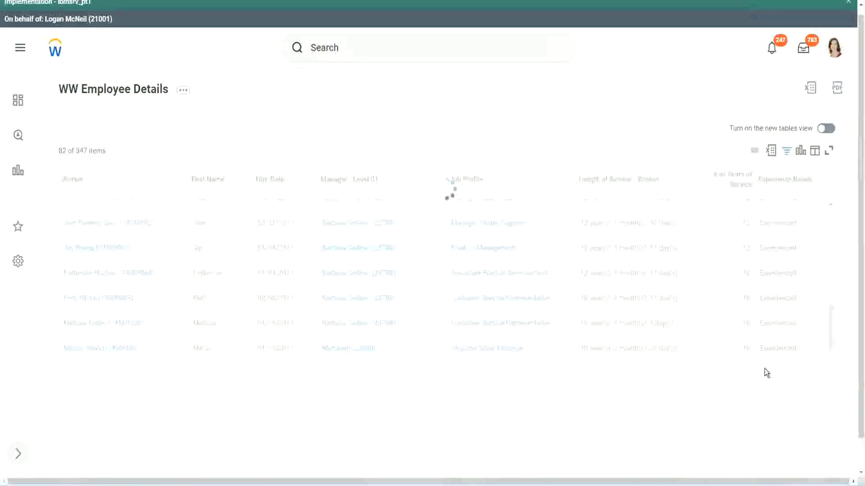